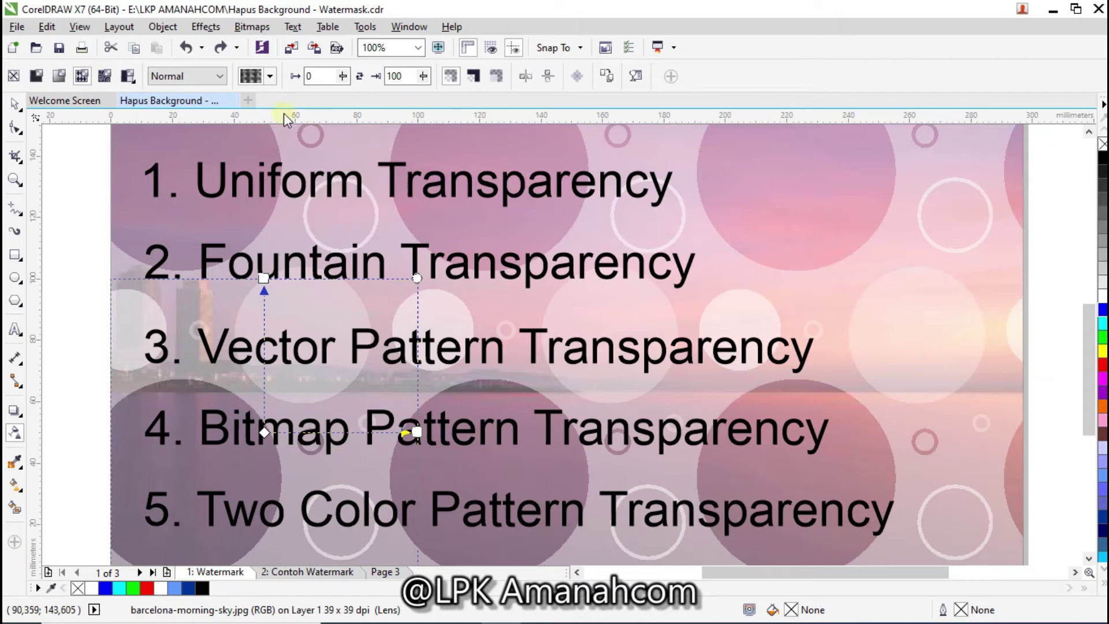
Try a bitmap pattern transparency on the sunset background photo, and replace it with a two-color pattern transparency using the dot pattern.
click(108, 78)
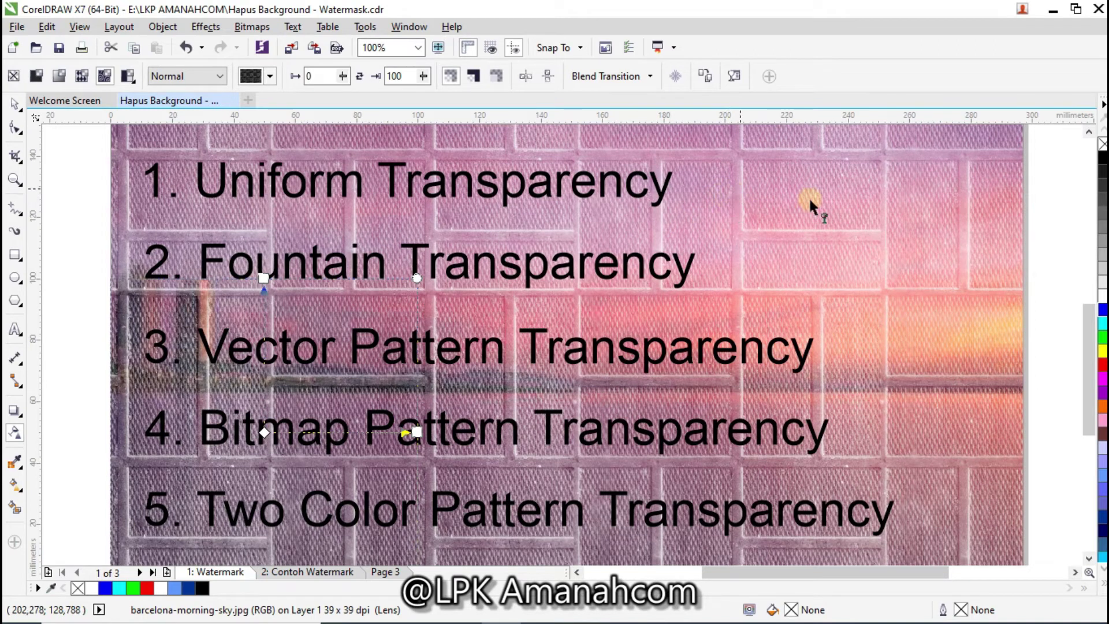
click(129, 76)
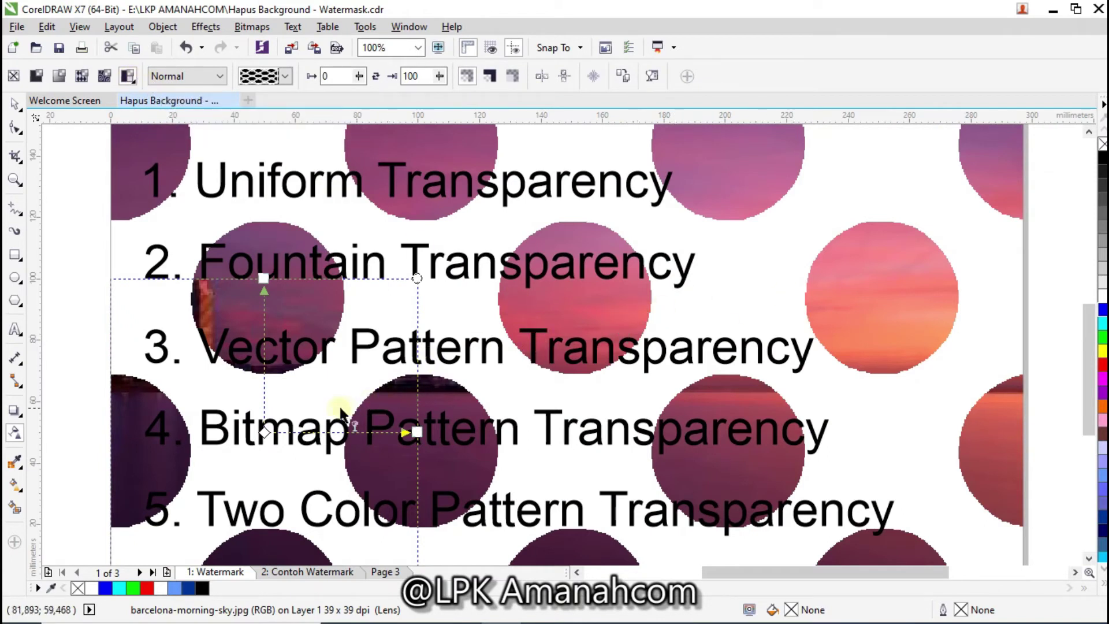
click(285, 75)
click(336, 185)
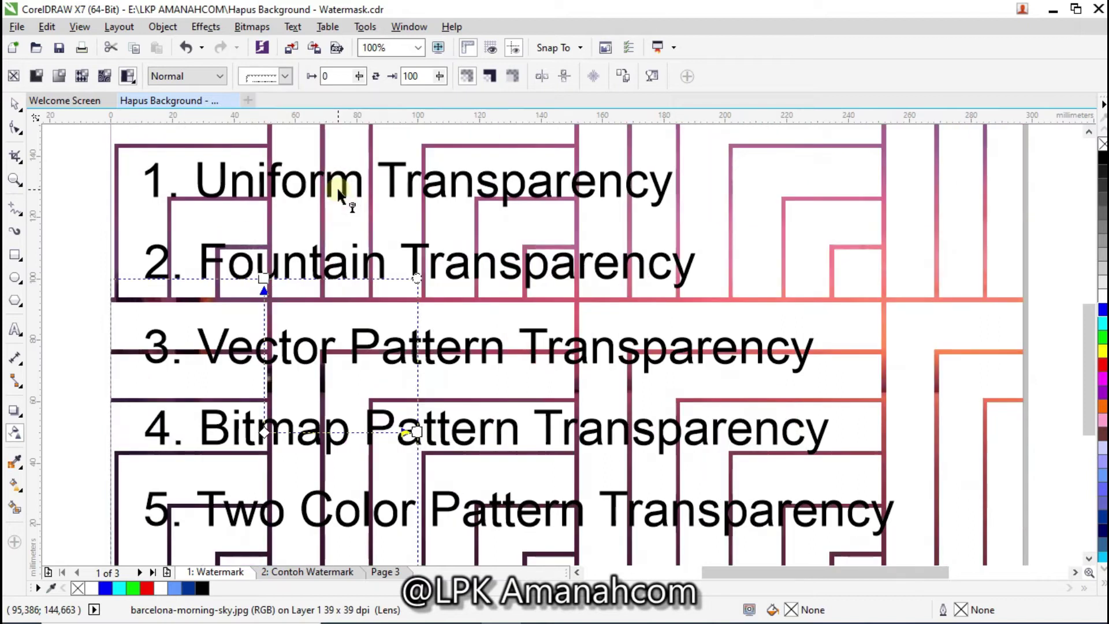
click(285, 76)
click(258, 107)
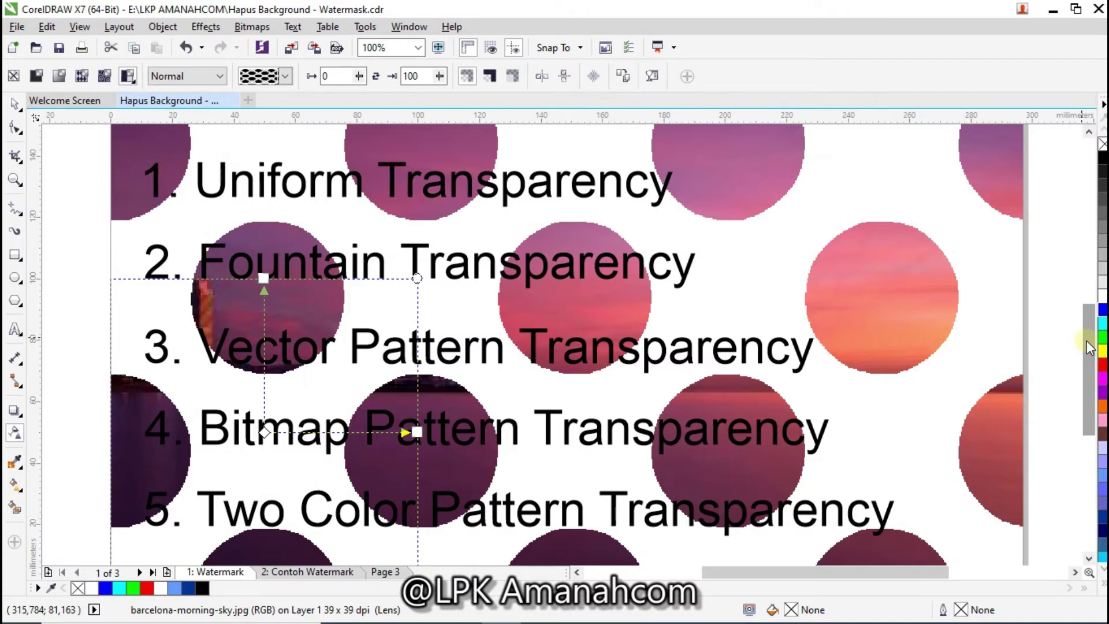
Look over the Watermark page and the example on the Contoh Watermark page.
mouse_move(1086, 345)
mouse_down()
mouse_move(1088, 315)
mouse_move(1088, 338)
mouse_up()
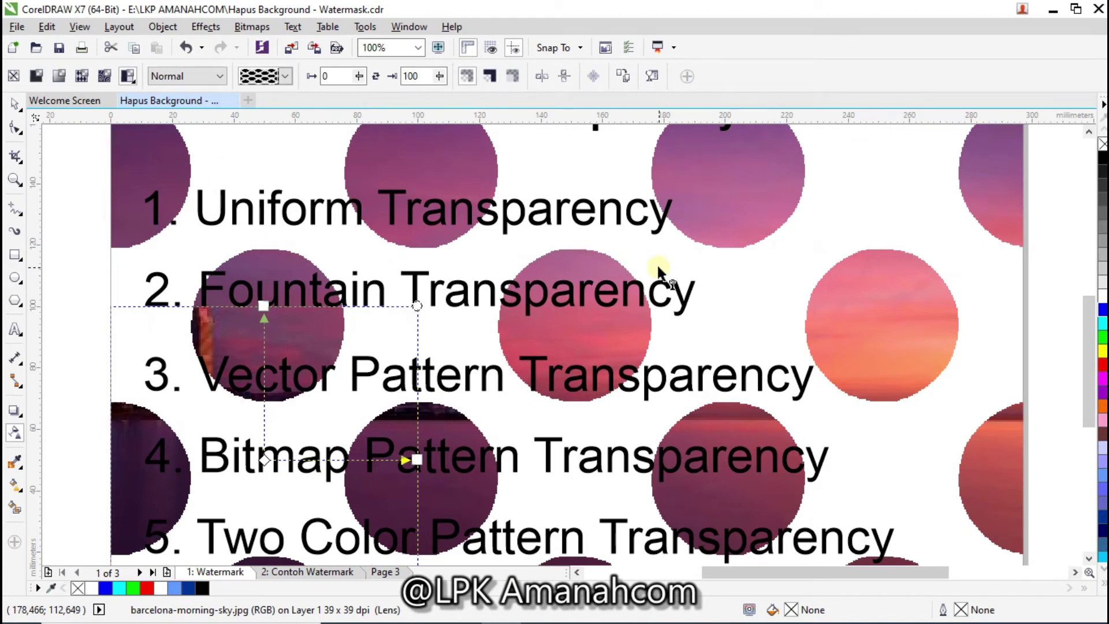
click(321, 573)
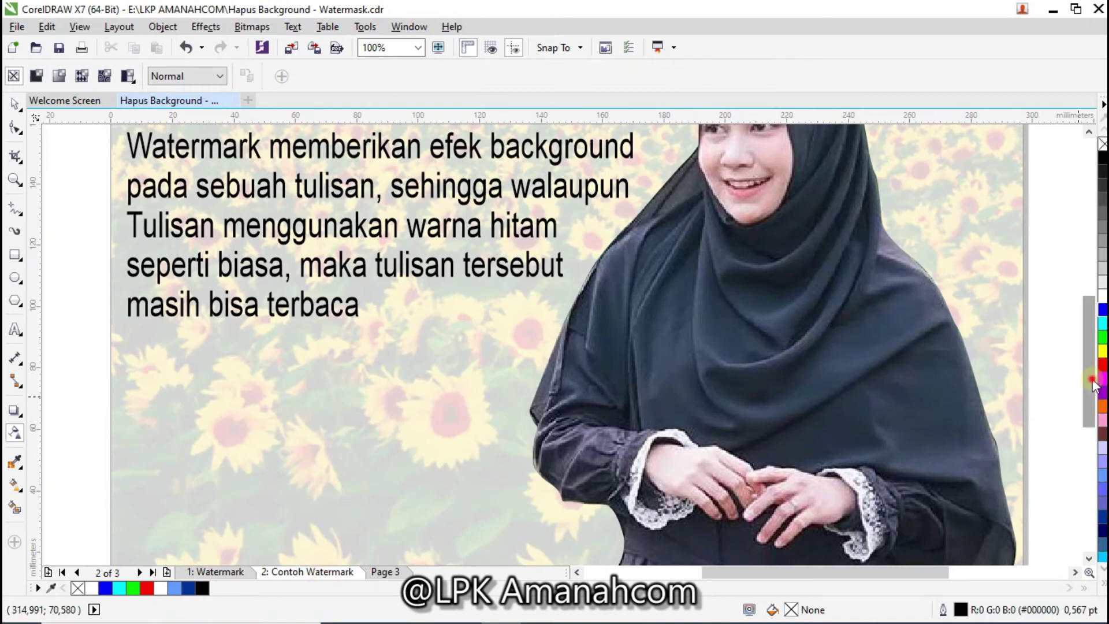
drag(1089, 384, 1091, 332)
Draw an ellipse about 101.6 by 96.8 mm on Page 3 and fill it with red.
click(140, 572)
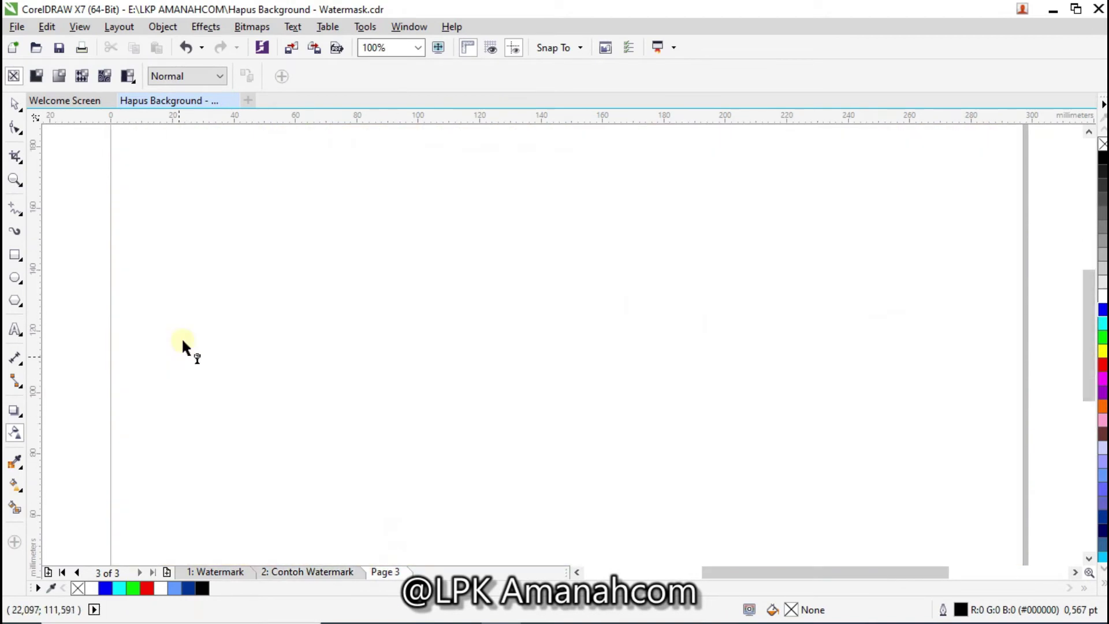
click(15, 278)
drag(220, 197, 543, 492)
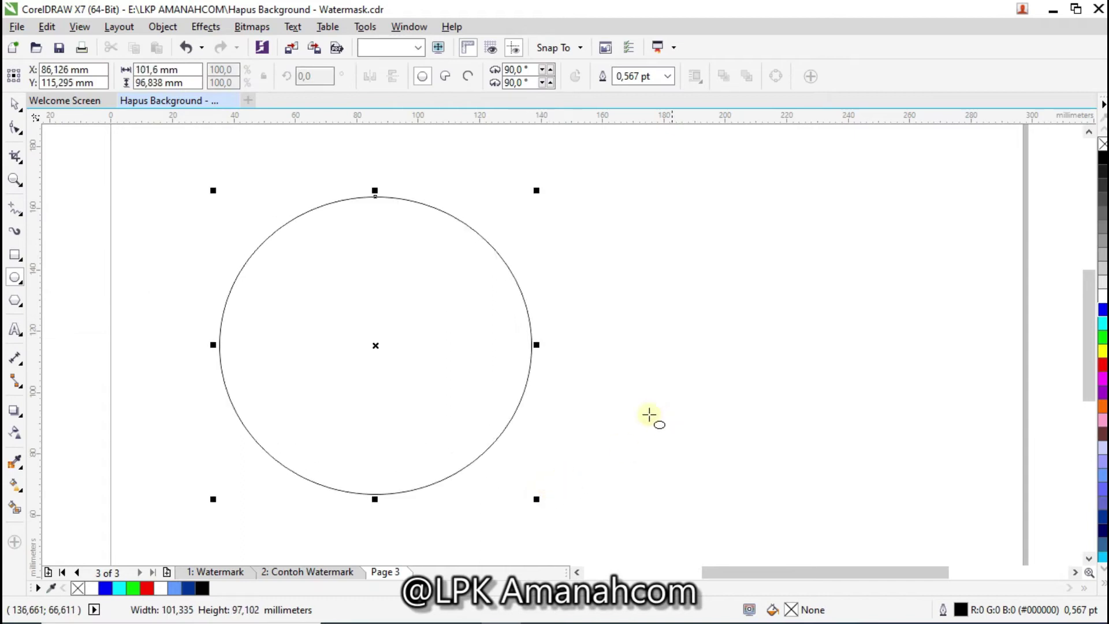
click(1102, 365)
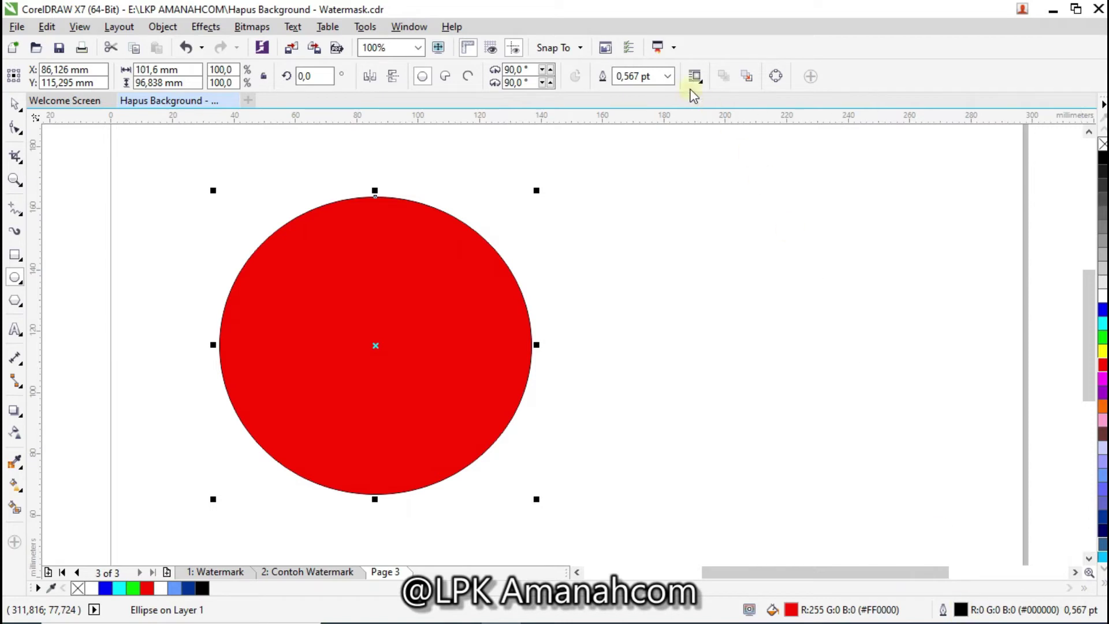
Set the ellipse's outline width to 12 pt and move the ellipse to about X 127, Y 120 mm.
click(667, 76)
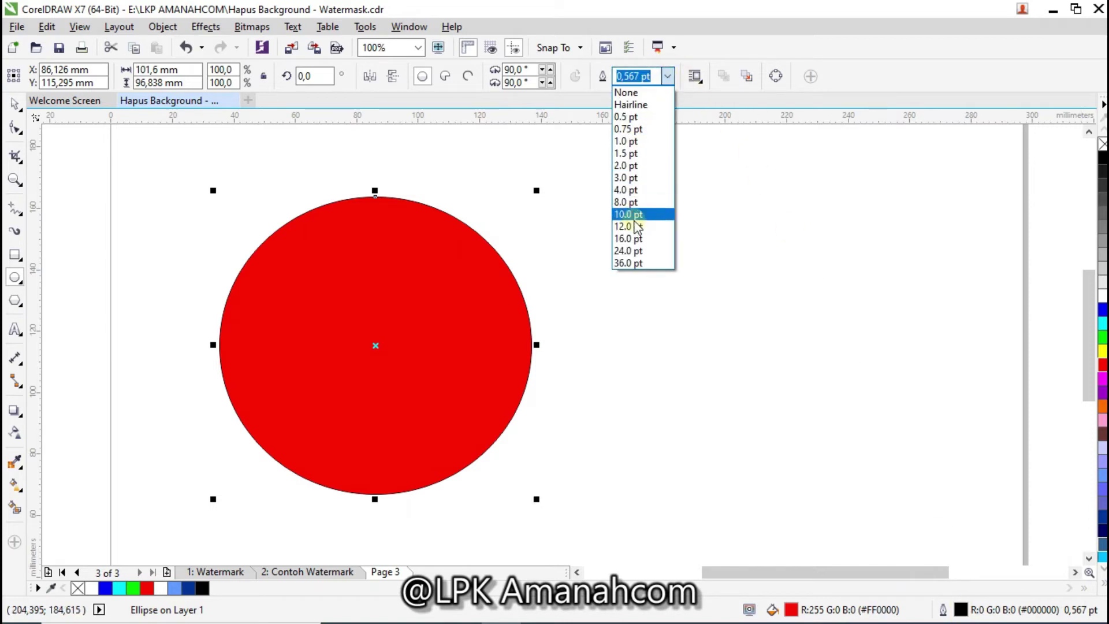
click(650, 224)
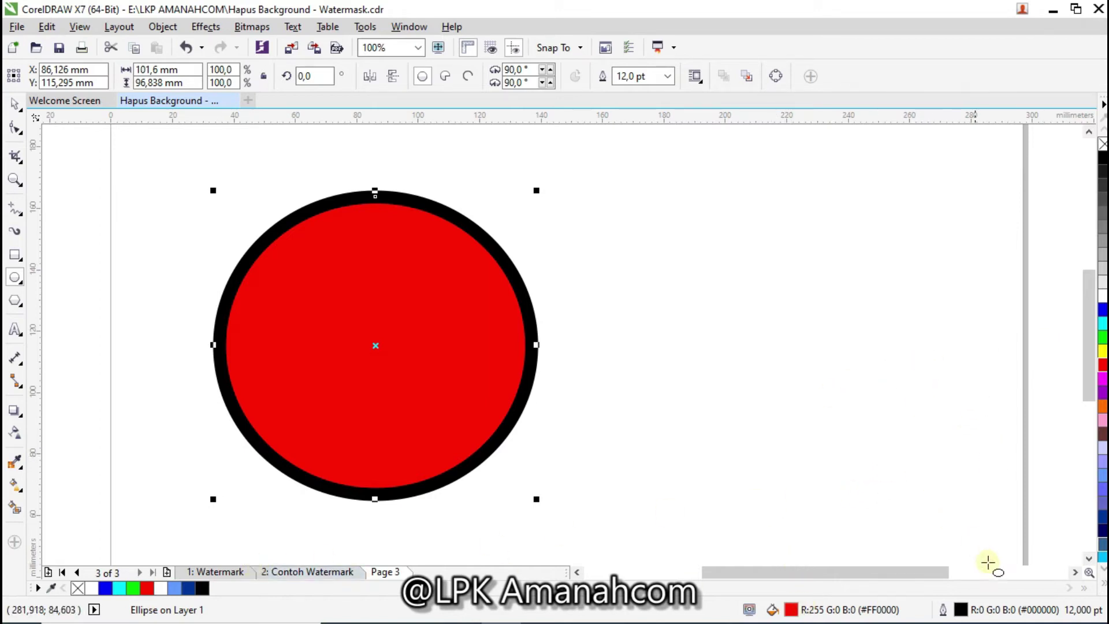
drag(308, 256, 433, 240)
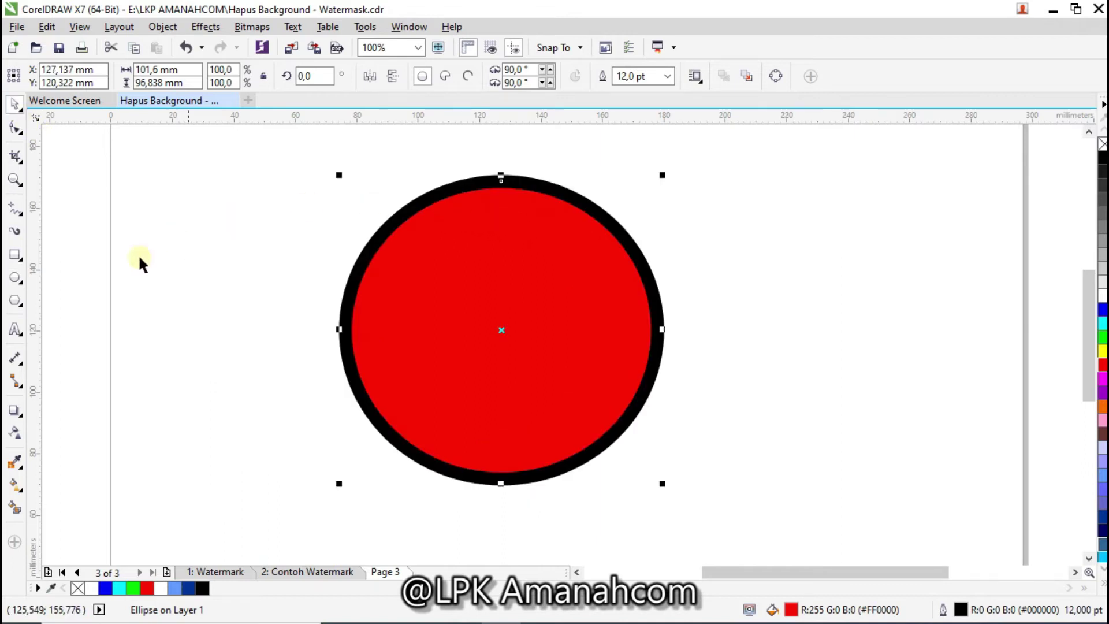
Apply uniform transparency to the red ellipse and reduce the transparency value to 0.
click(16, 432)
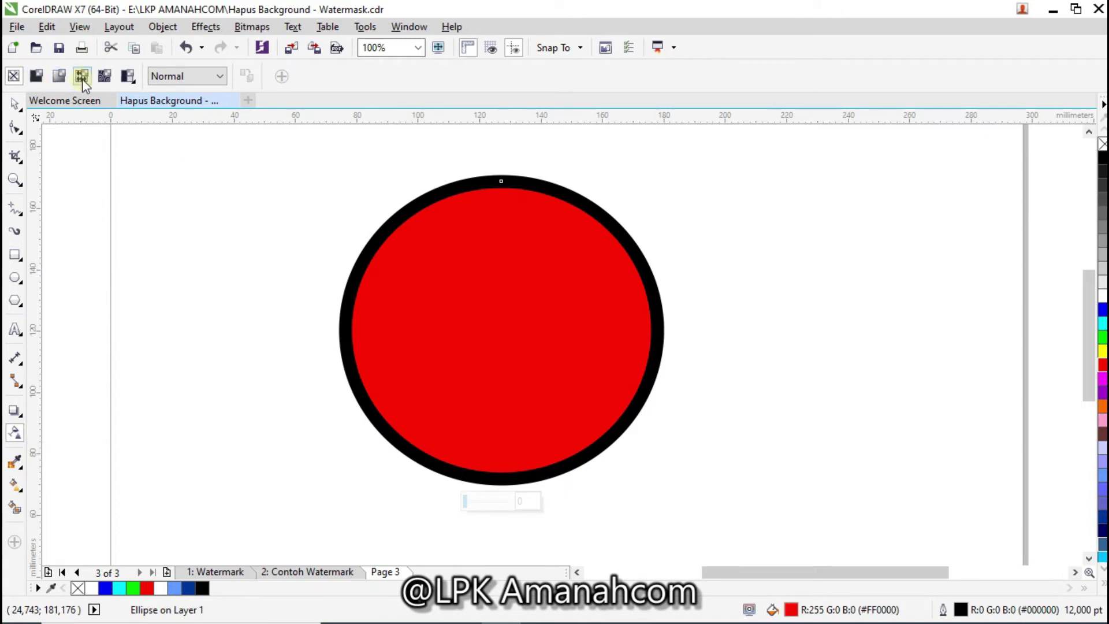
click(37, 75)
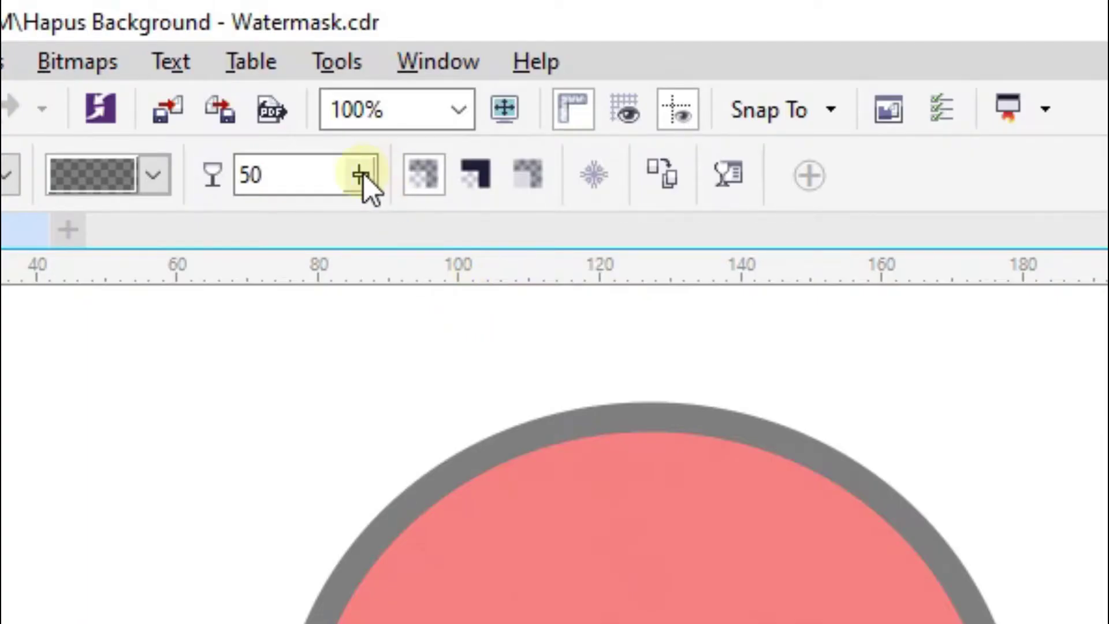
click(360, 175)
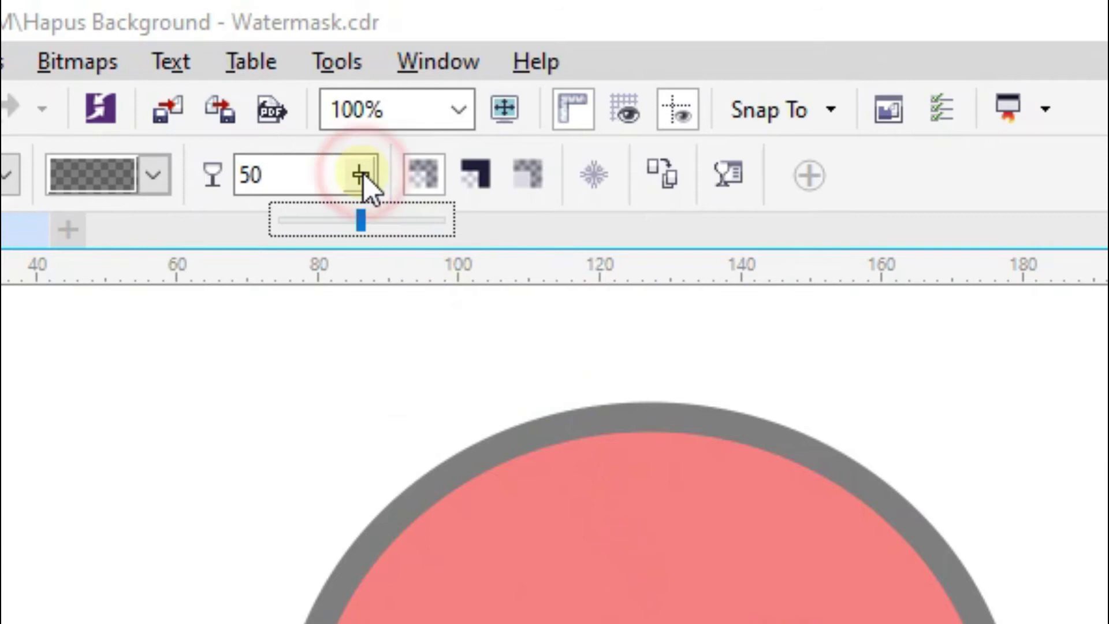
drag(361, 220, 238, 223)
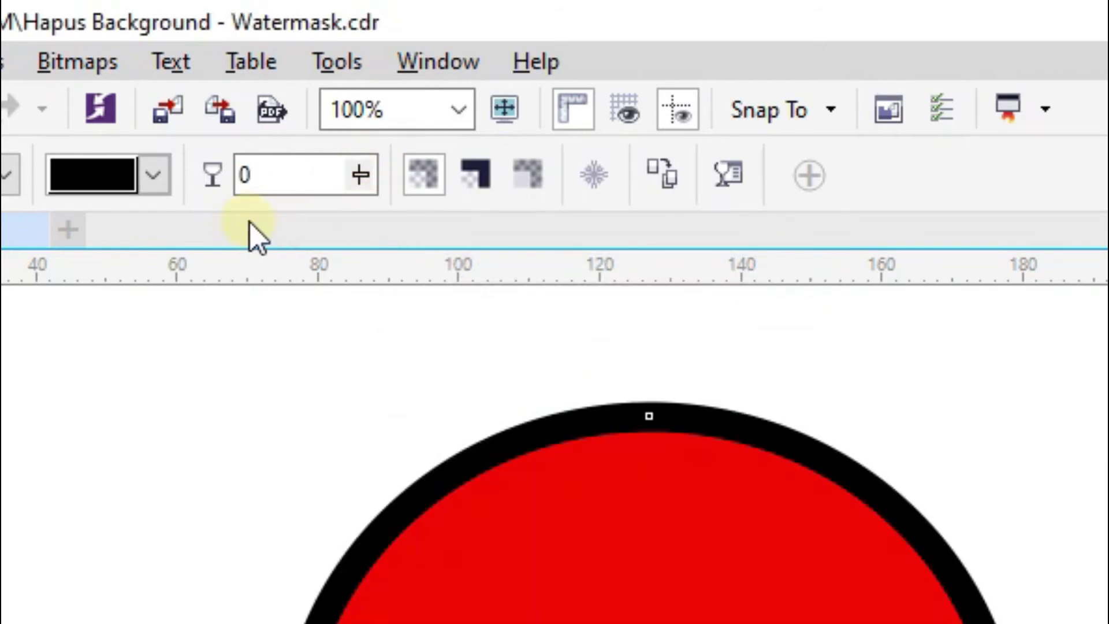
Vary the ellipse's uniform transparency through 74, 100 and 59, ending at 77.
click(361, 176)
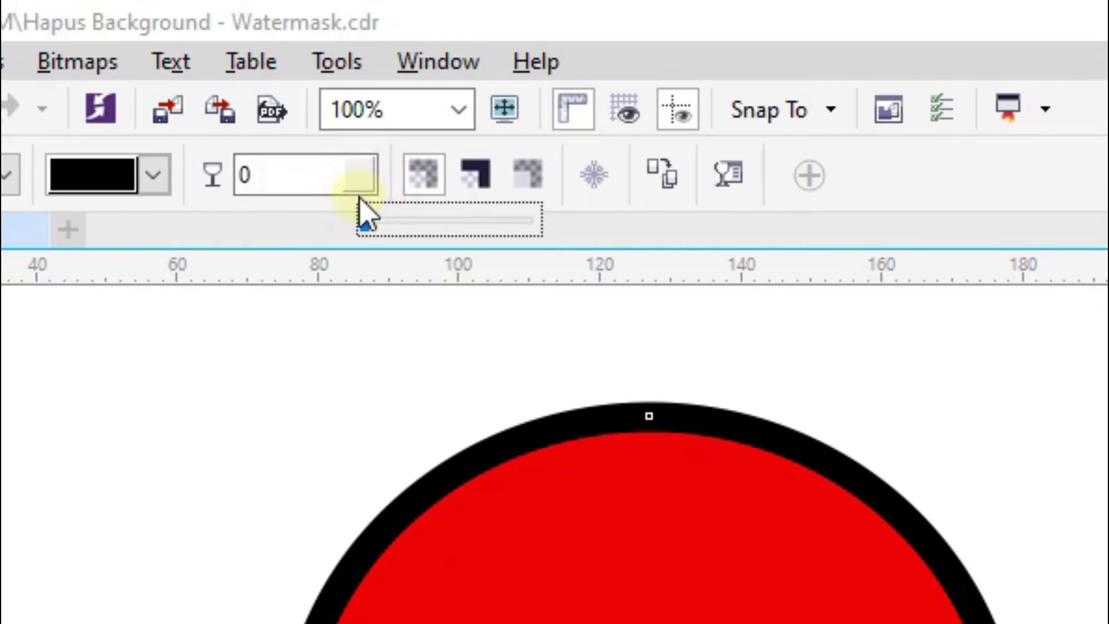
click(492, 231)
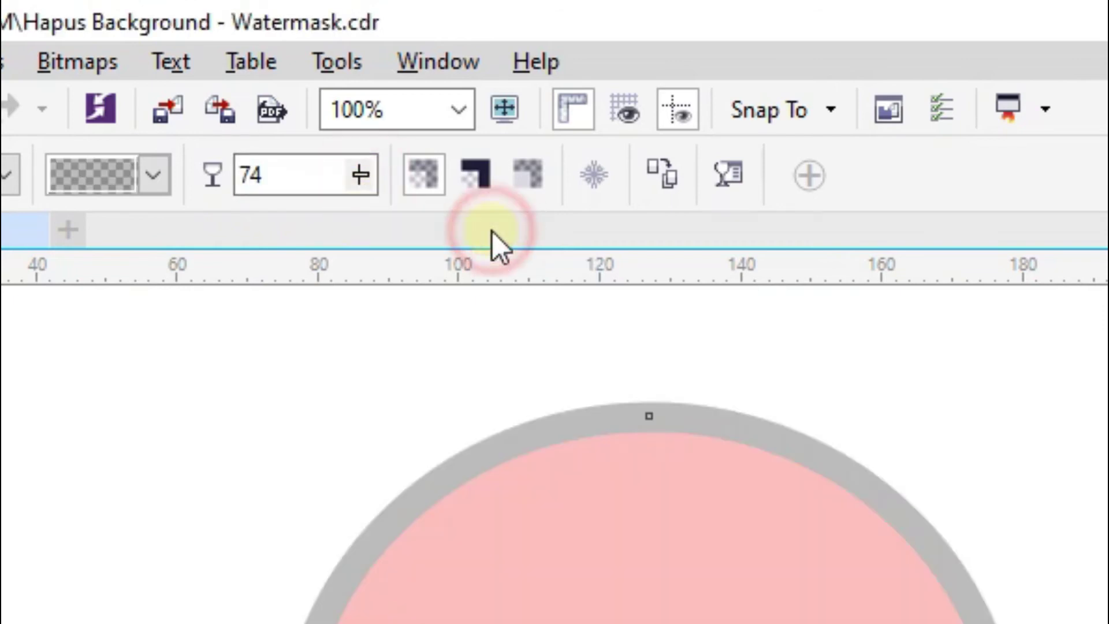
click(359, 177)
drag(354, 223, 419, 231)
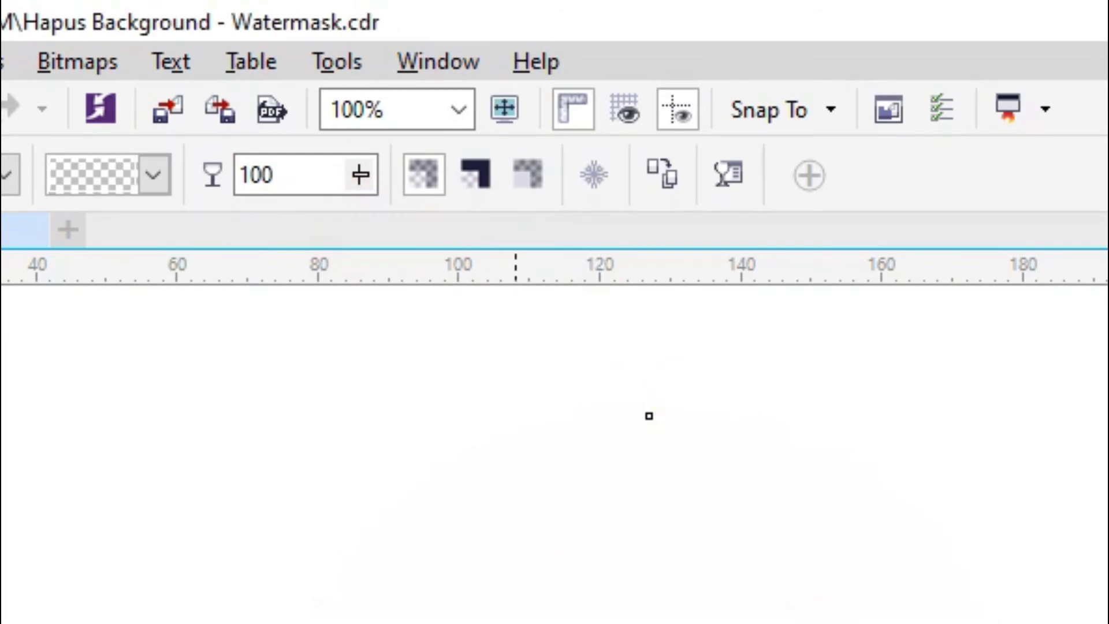
click(361, 175)
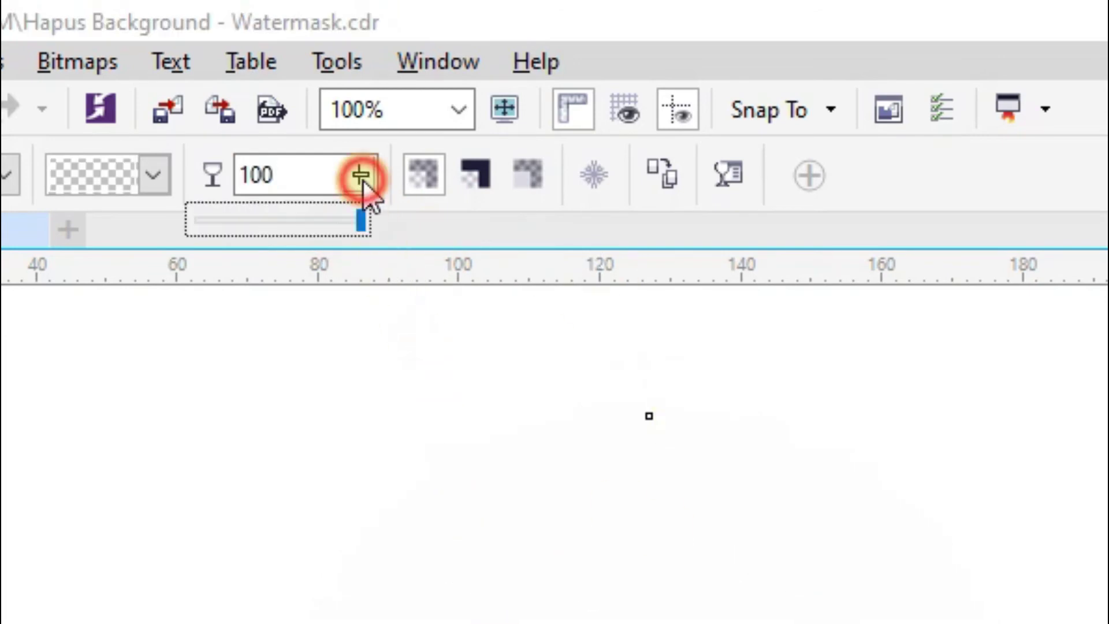
drag(362, 223, 294, 231)
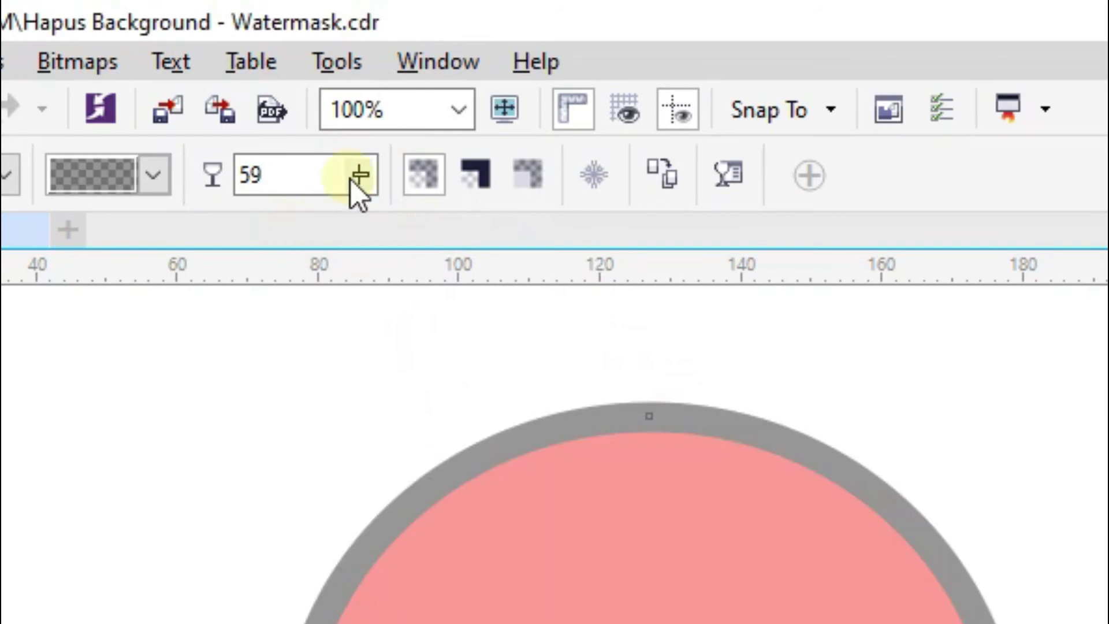
click(360, 175)
drag(356, 220, 387, 224)
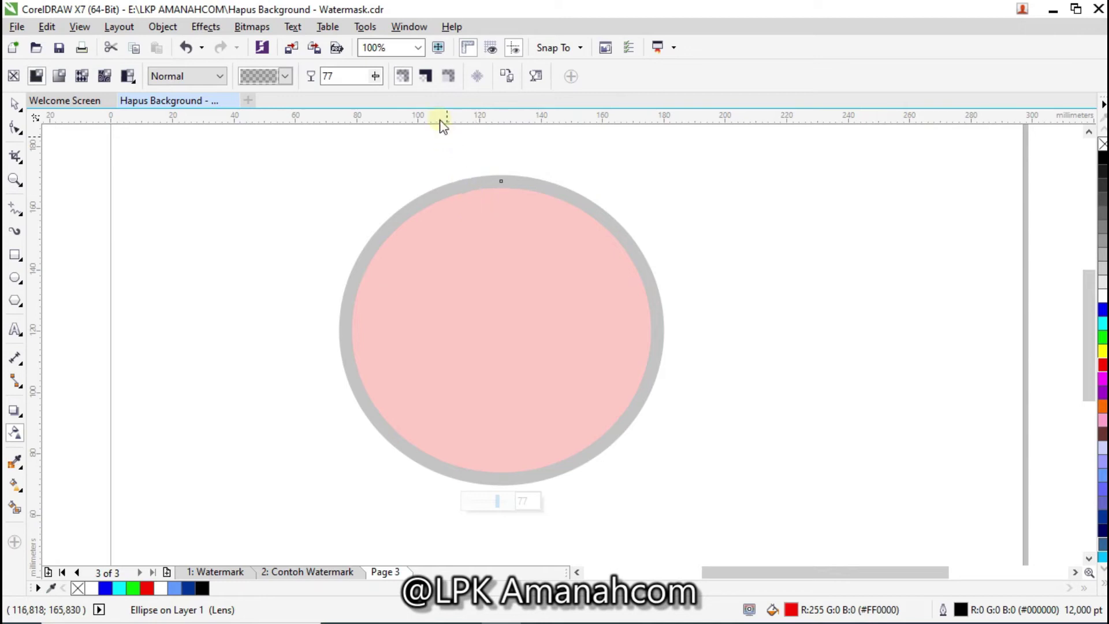
Try the transparency on the ellipse's fill only, switch it to the outline only, and freeze it.
click(426, 76)
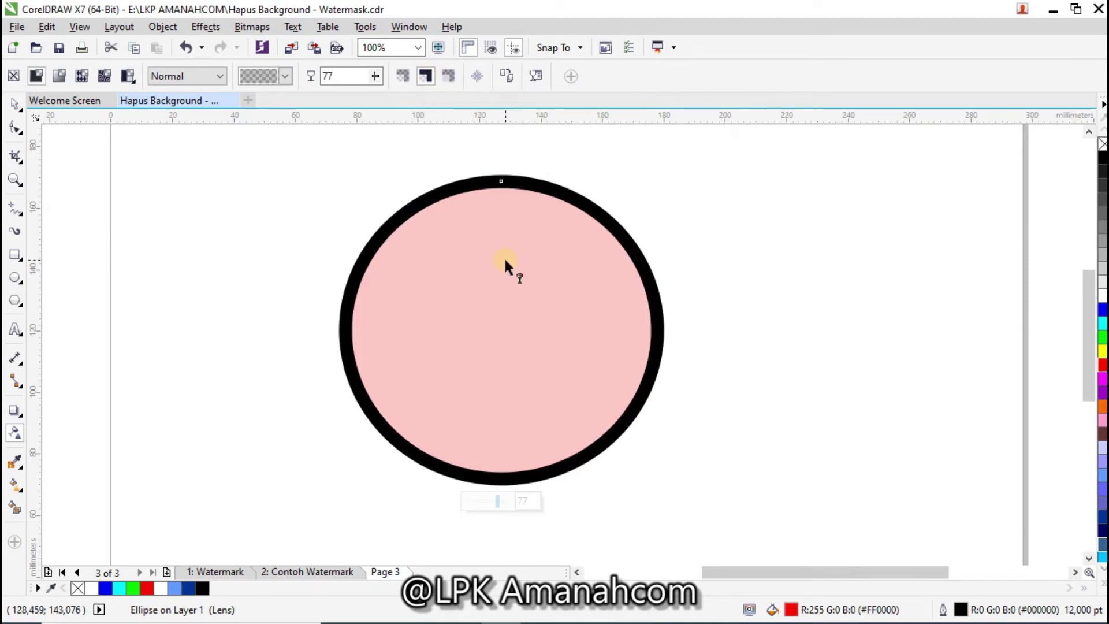
click(448, 77)
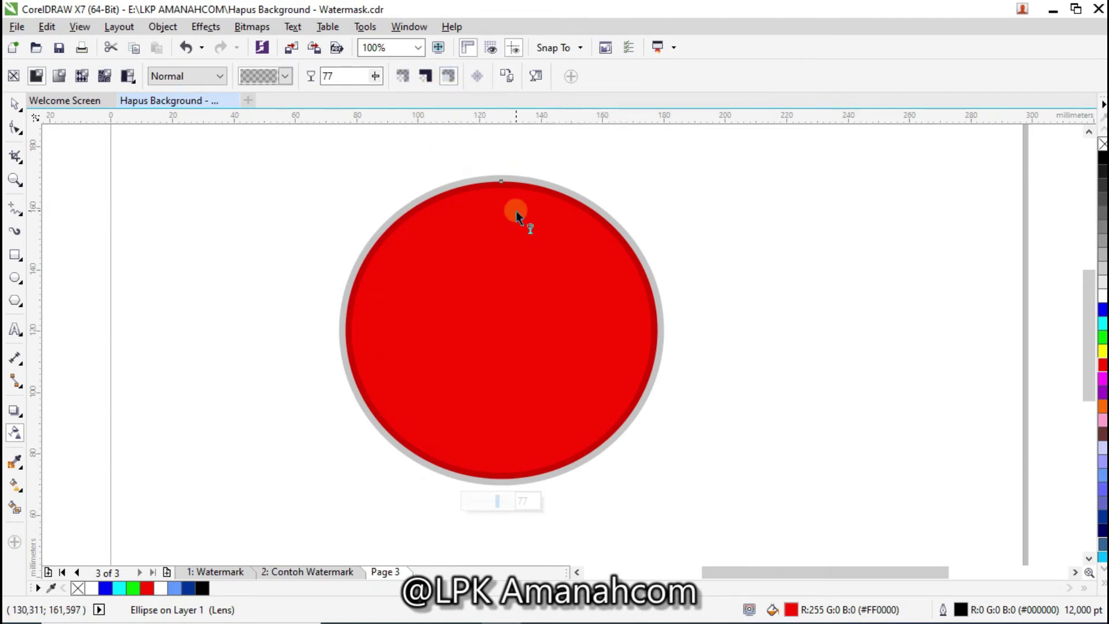
click(477, 77)
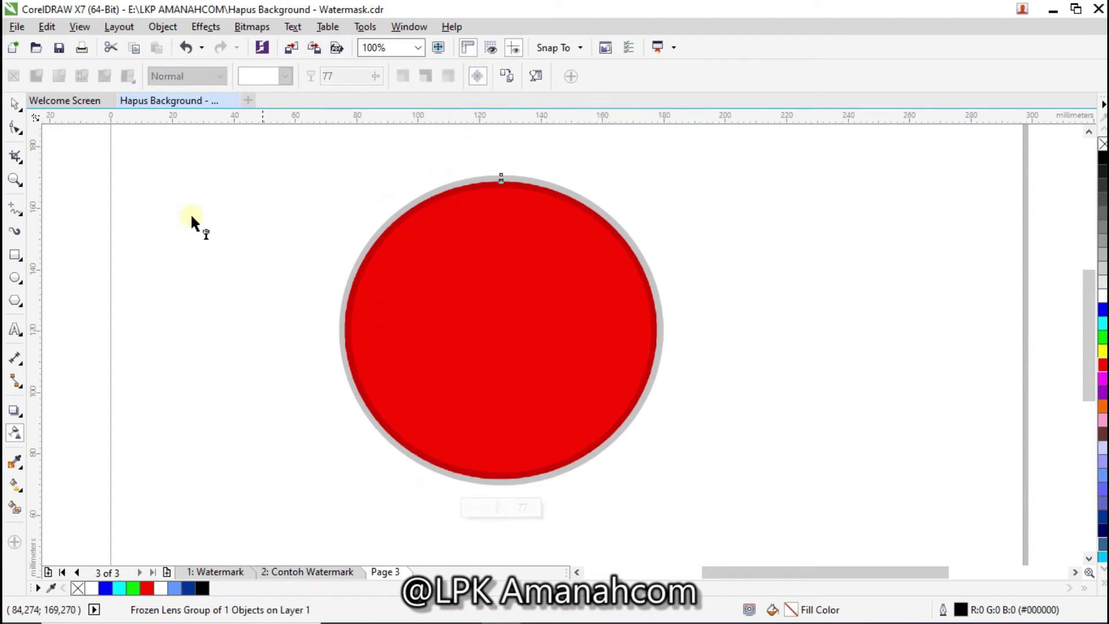
Reposition the frozen ellipse and scale it down to about 92.3 by 88.2 mm.
click(15, 104)
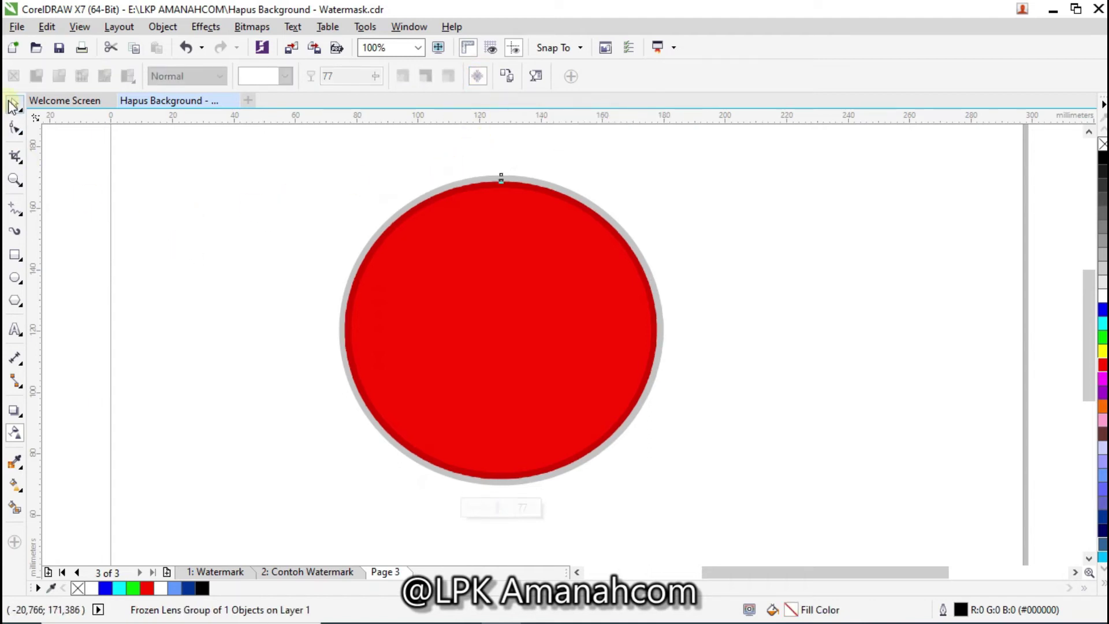
click(195, 314)
drag(439, 282, 416, 239)
drag(455, 189, 555, 161)
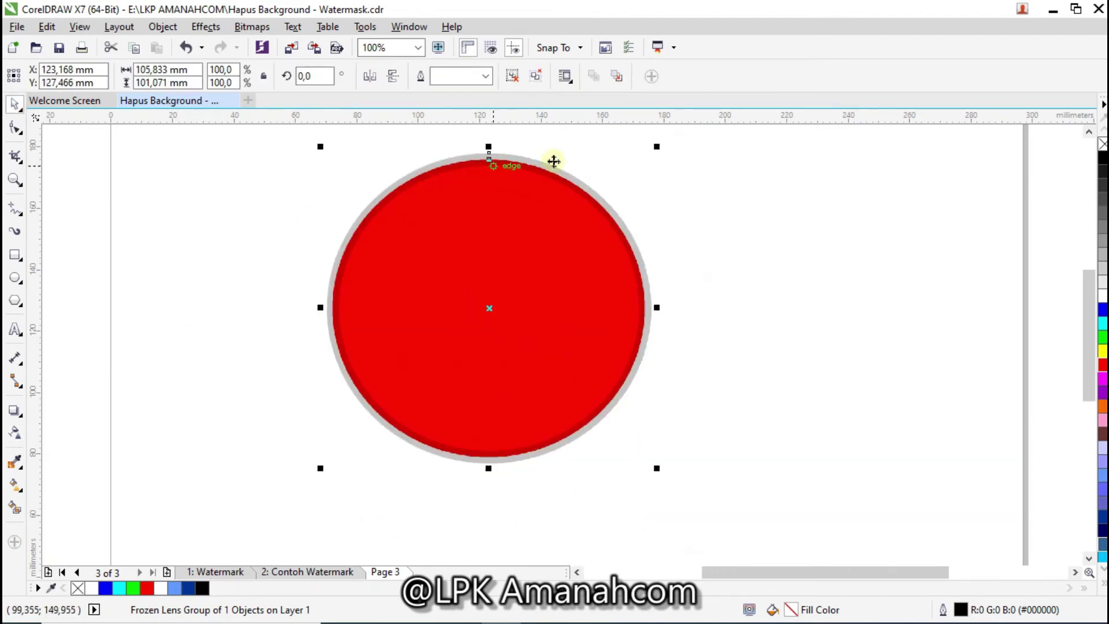
drag(655, 144, 584, 215)
drag(448, 304, 460, 289)
drag(574, 316, 636, 282)
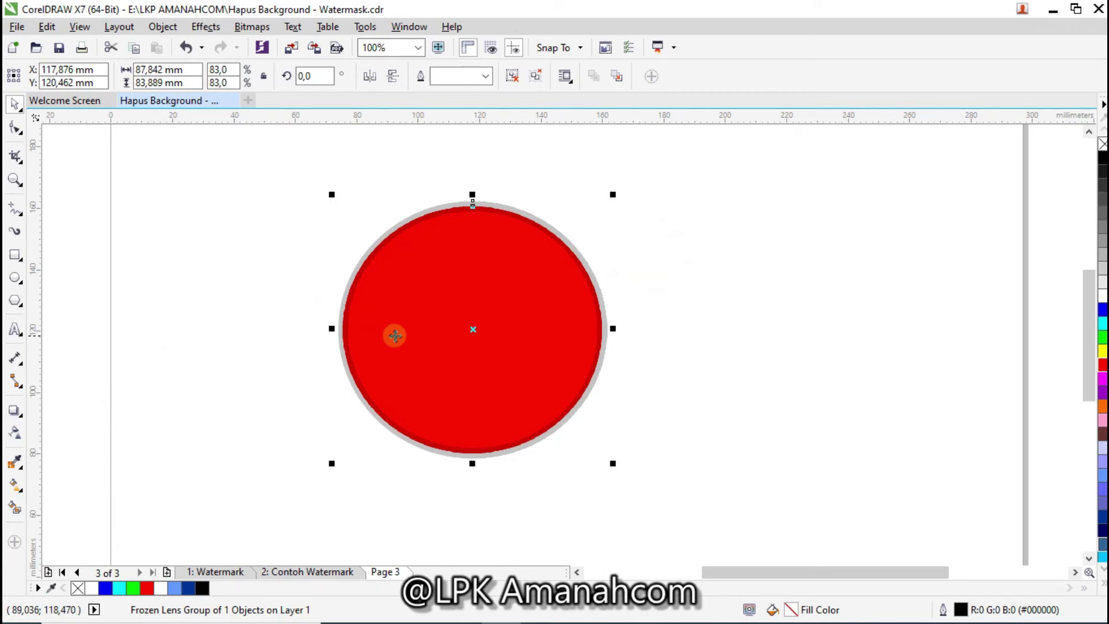
drag(613, 194, 629, 178)
click(516, 249)
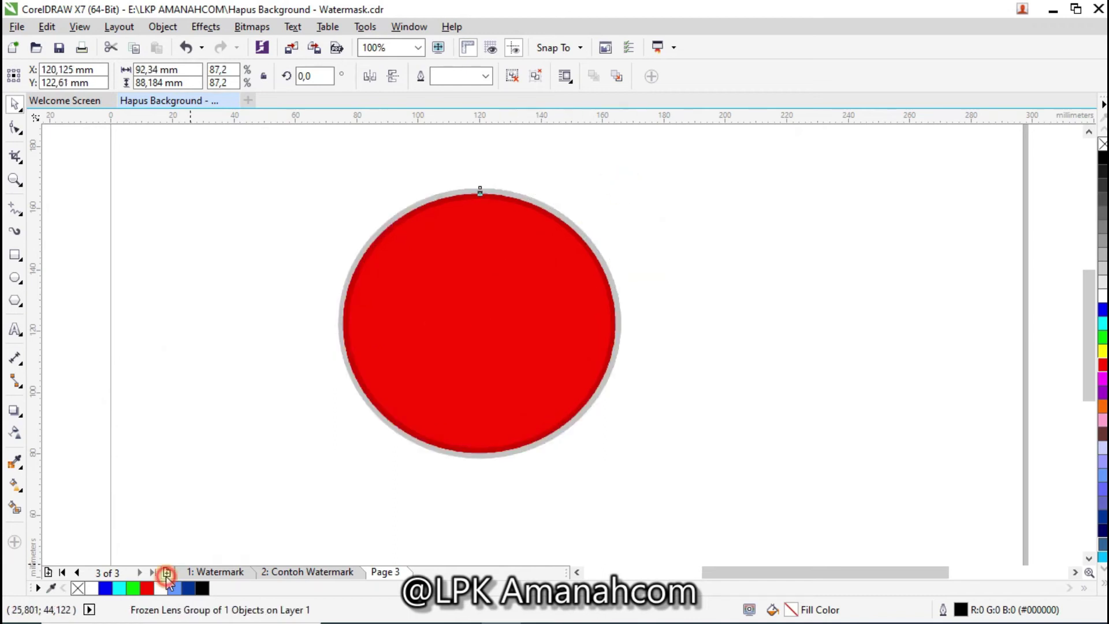
Add a fourth page and import rumah-hijau.jpg onto it, sized to about 149.5 by 99.7 mm.
click(167, 572)
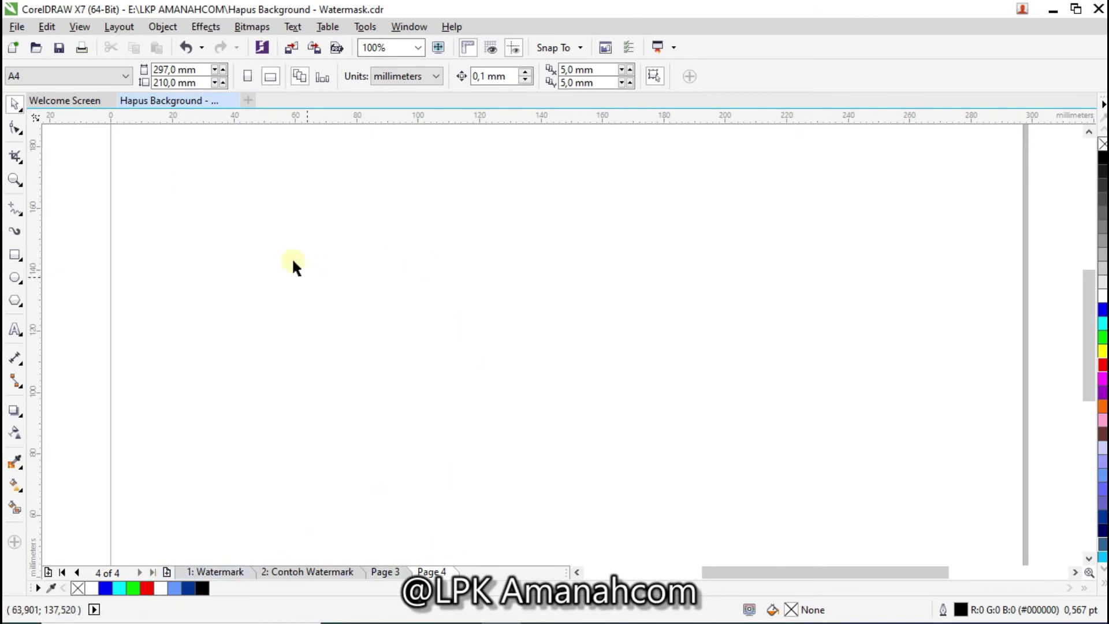
click(17, 27)
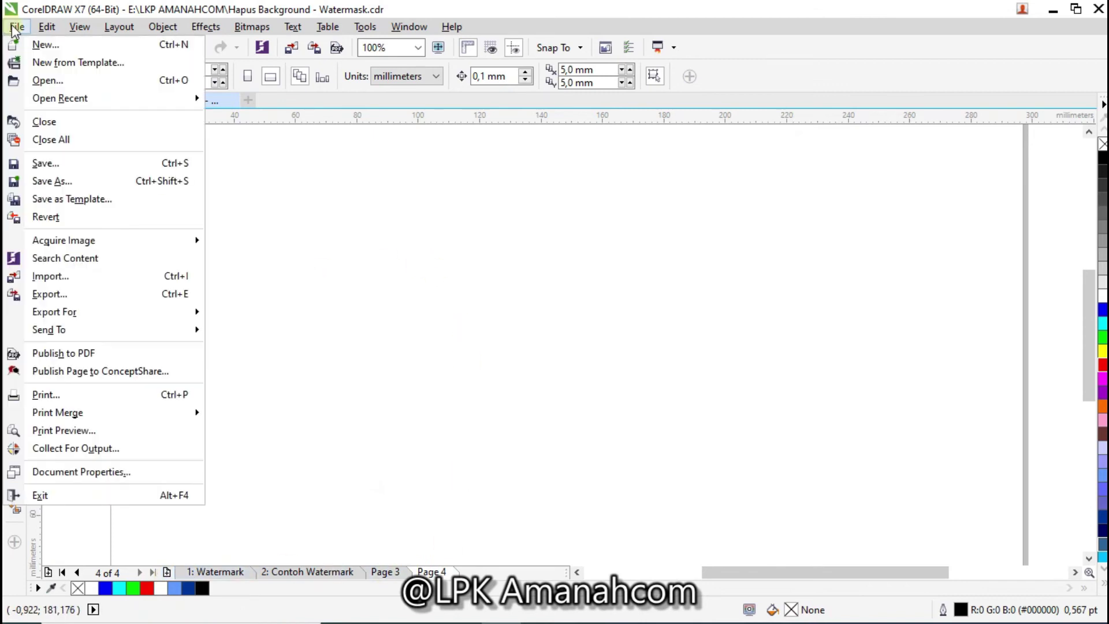
click(67, 276)
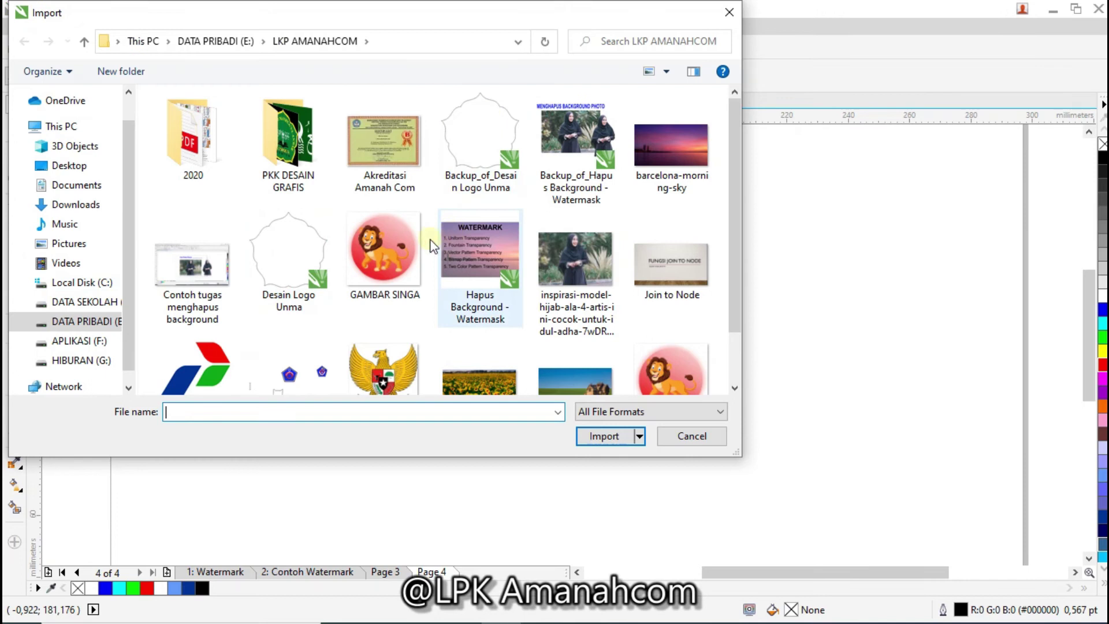
scroll(408, 269, down, 2)
click(597, 438)
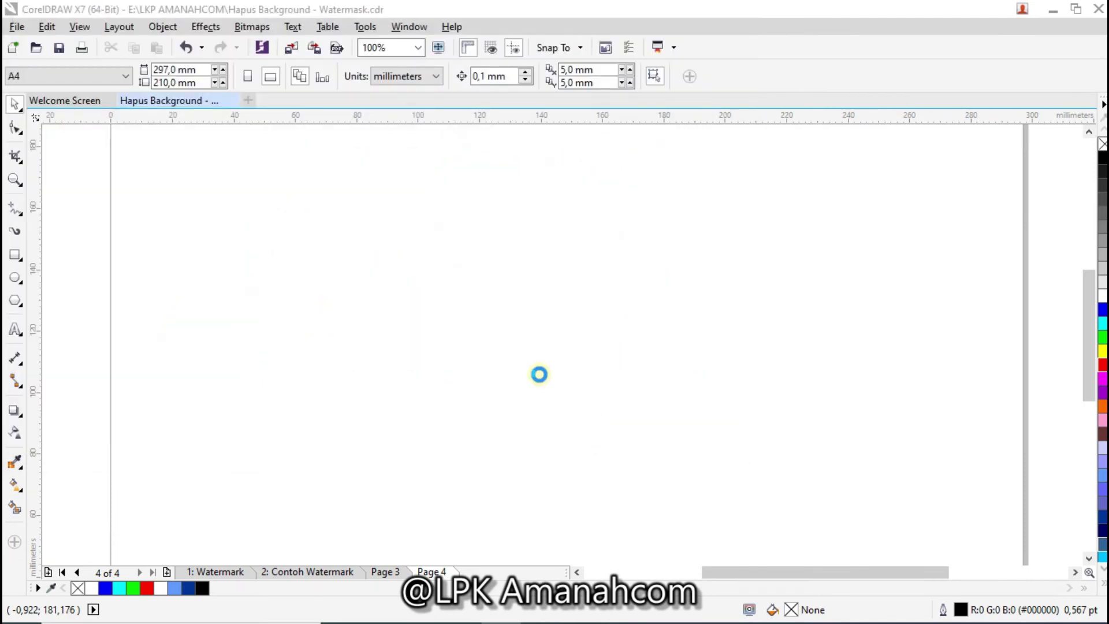
click(284, 210)
drag(284, 210, 854, 523)
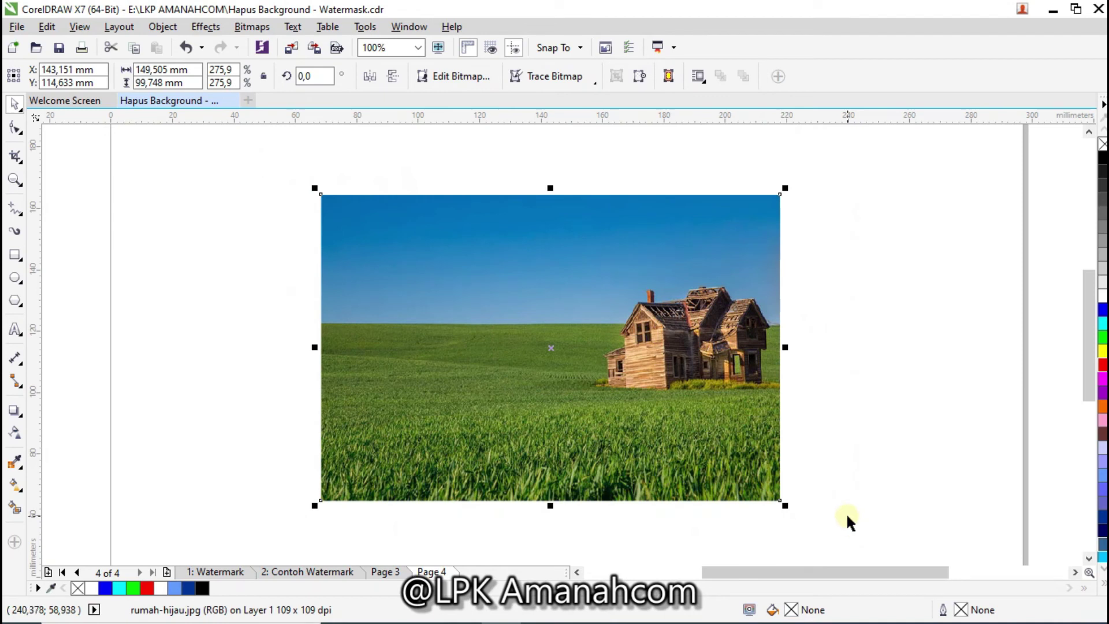
Apply a linear fountain transparency to the house photo and realign its fade to run nearly horizontally.
click(15, 431)
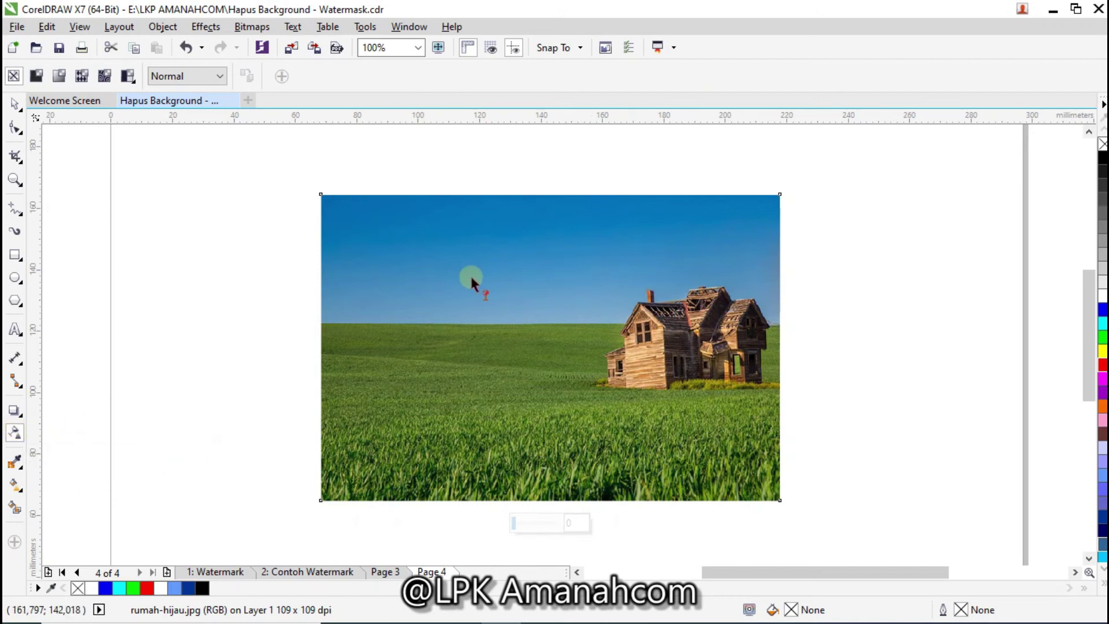
click(417, 264)
drag(417, 264, 547, 351)
drag(458, 283, 421, 258)
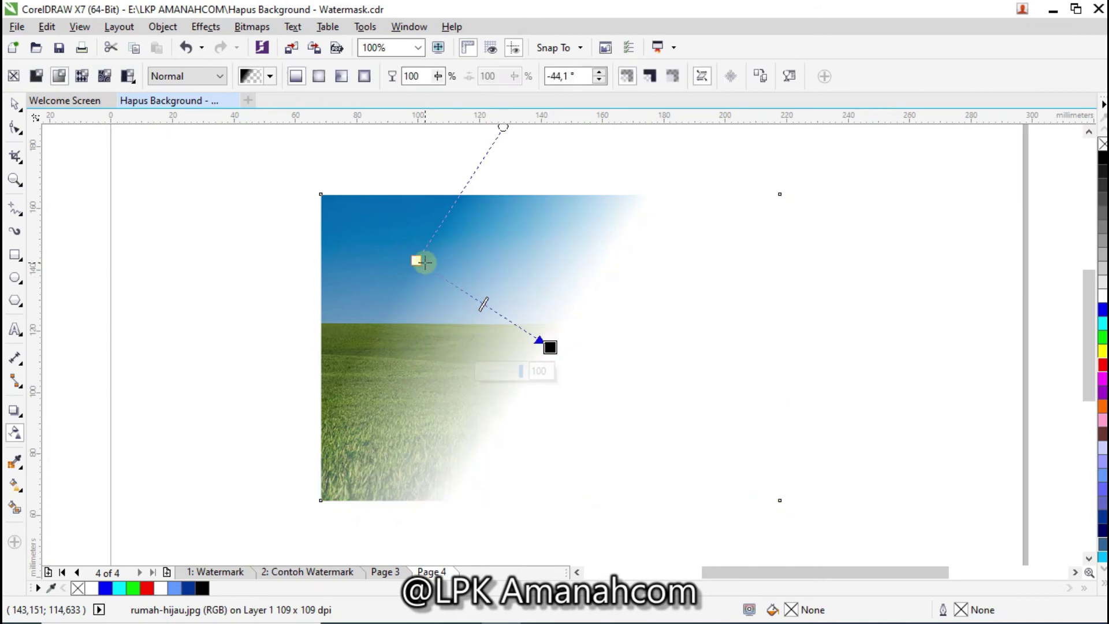
drag(441, 317, 453, 347)
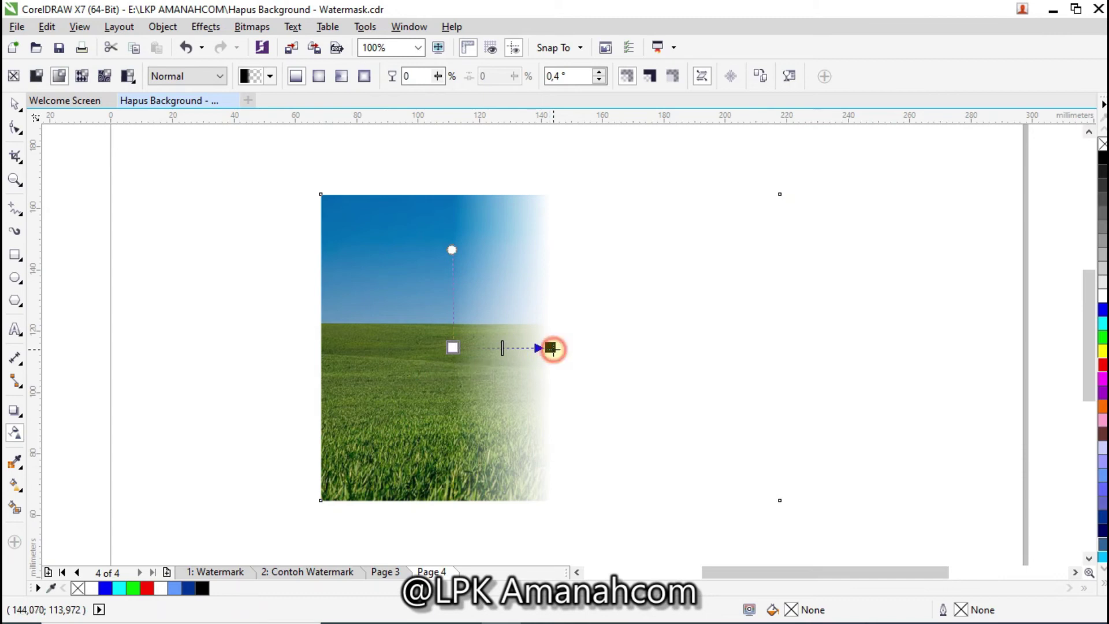
Extend the photo's fountain fade horizontally beyond its house-side edge at 0.0° and shift the fade's midpoint toward the start.
drag(552, 348, 713, 346)
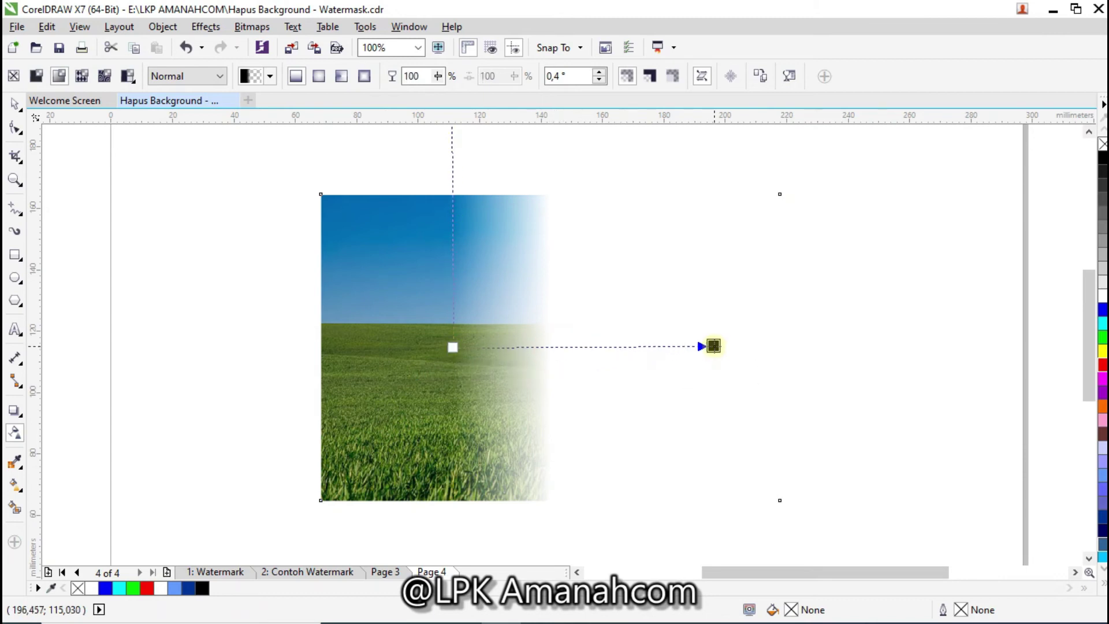
drag(582, 346, 532, 347)
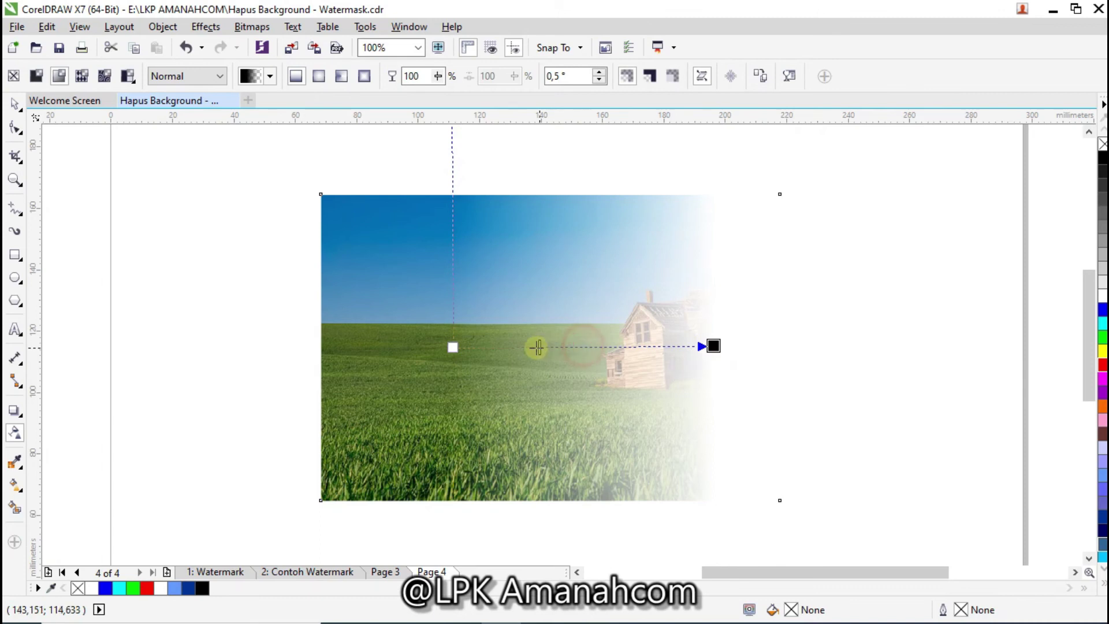
drag(713, 346, 873, 347)
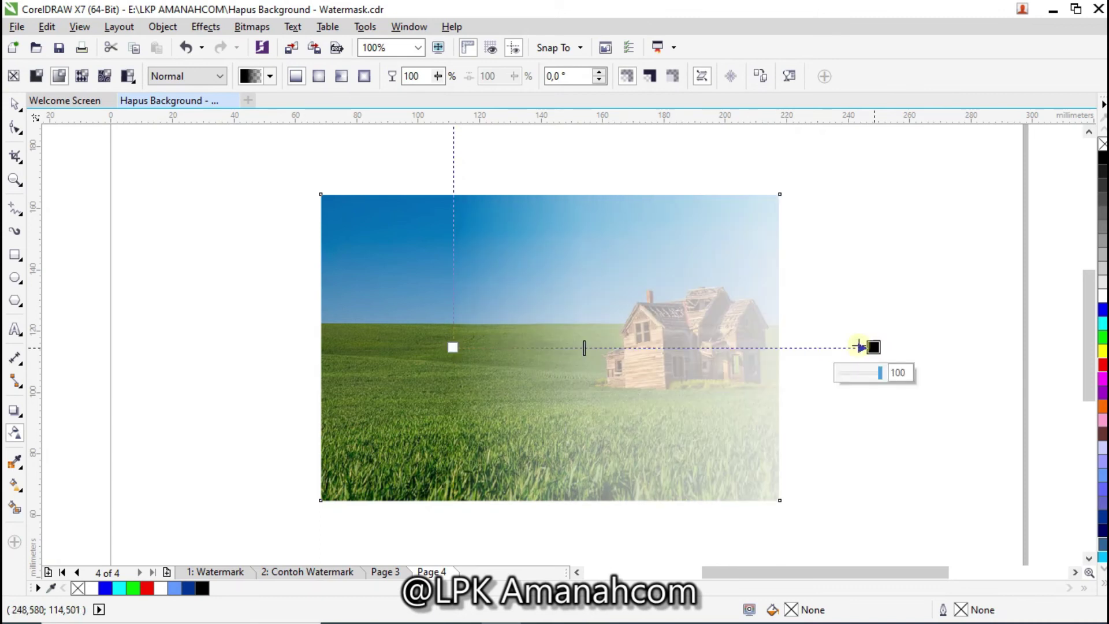
Switch the photo to uniform transparency and set its amount to 77, ending at 67.
click(37, 77)
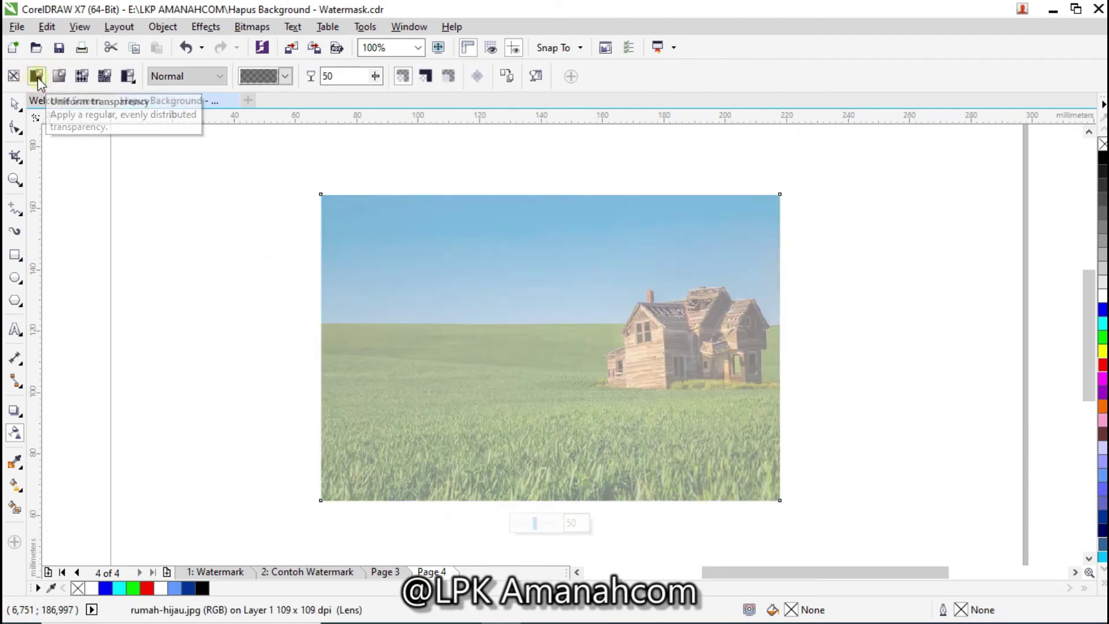
click(375, 76)
drag(380, 97, 400, 99)
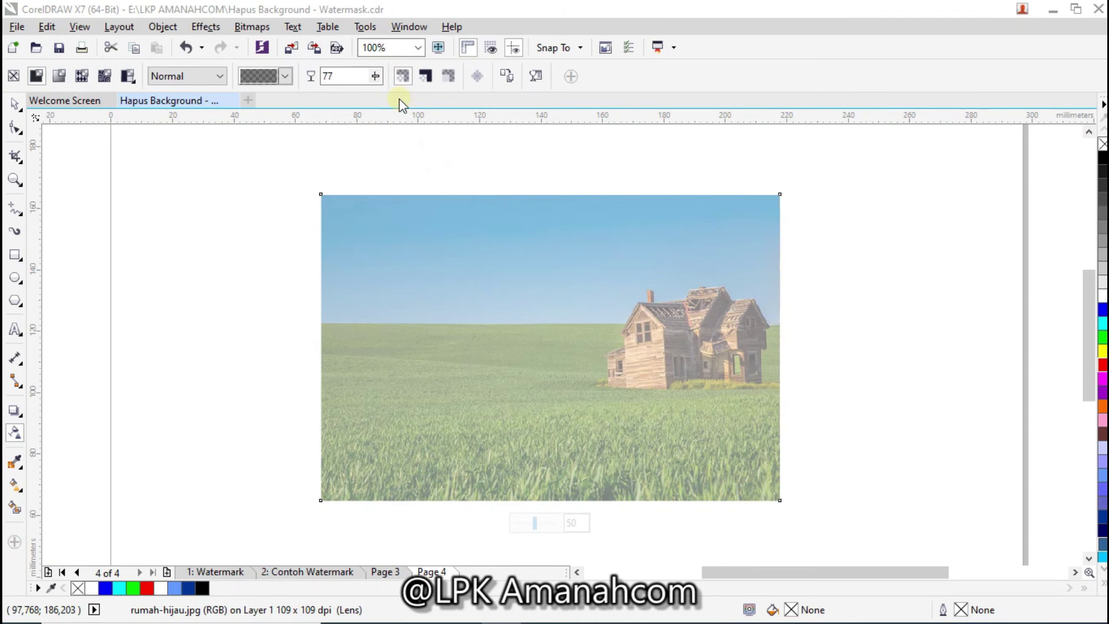
click(376, 77)
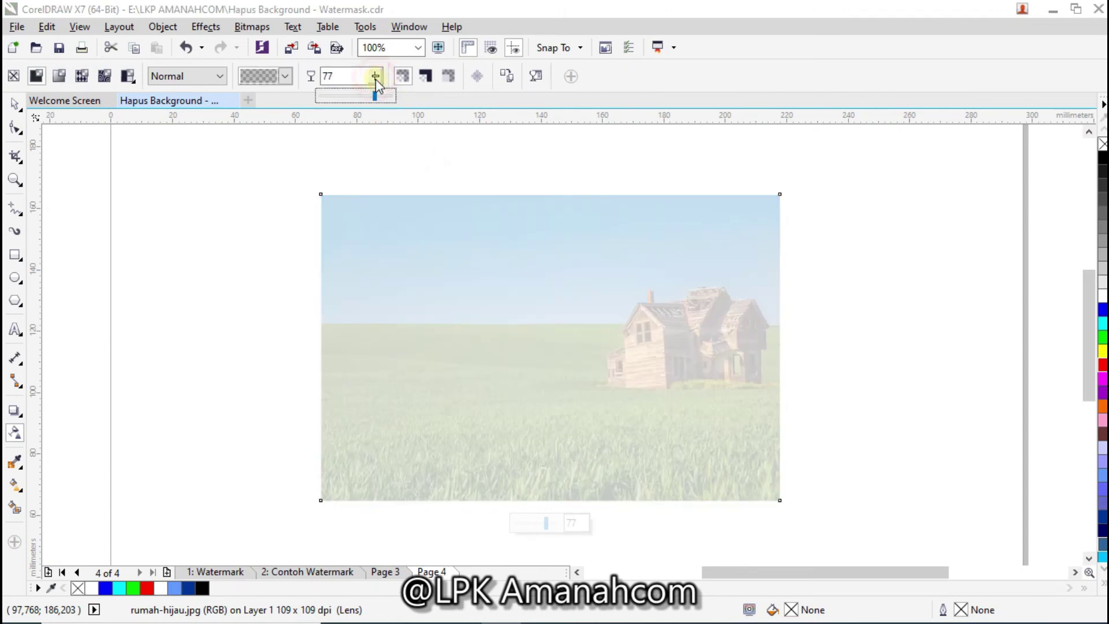
drag(374, 96, 368, 97)
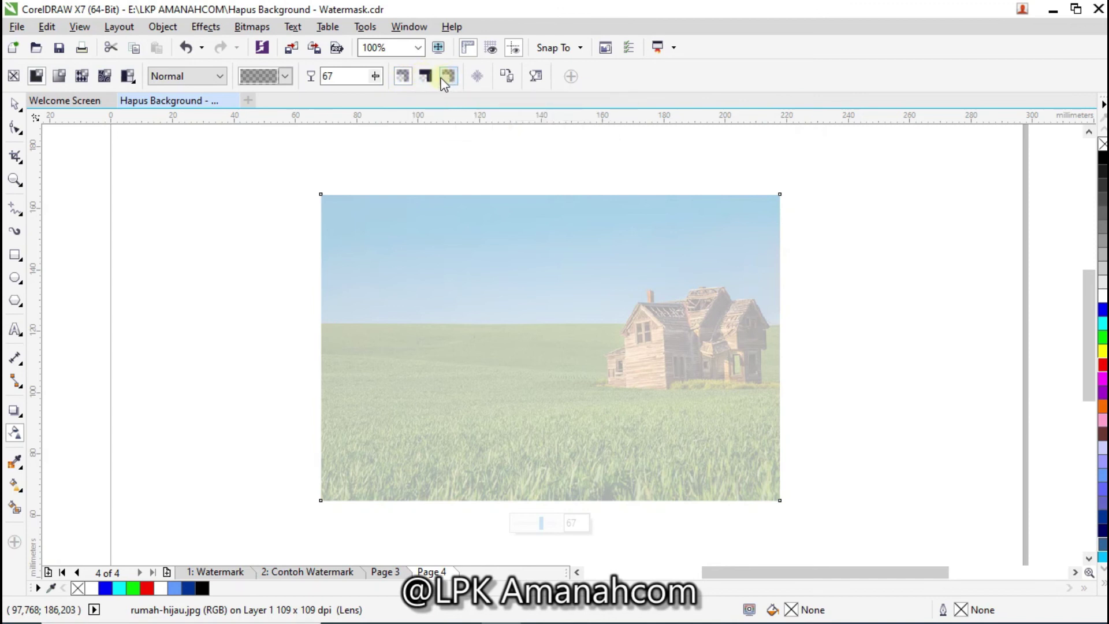
Try applying the photo's uniform transparency to the fill only, to everything, and to the outline only.
click(422, 77)
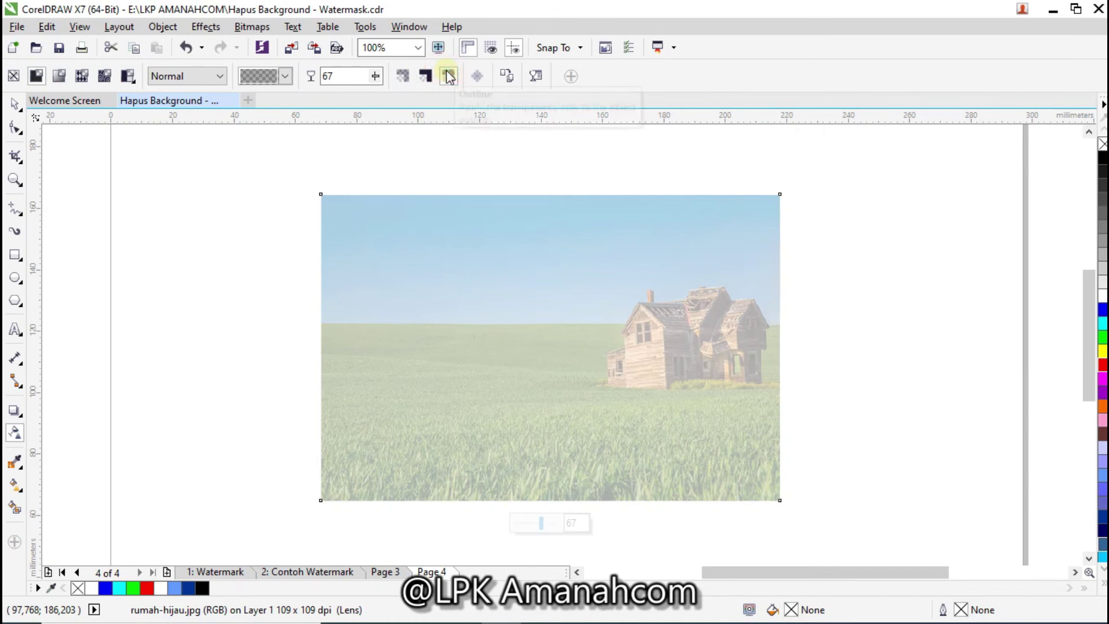
click(402, 76)
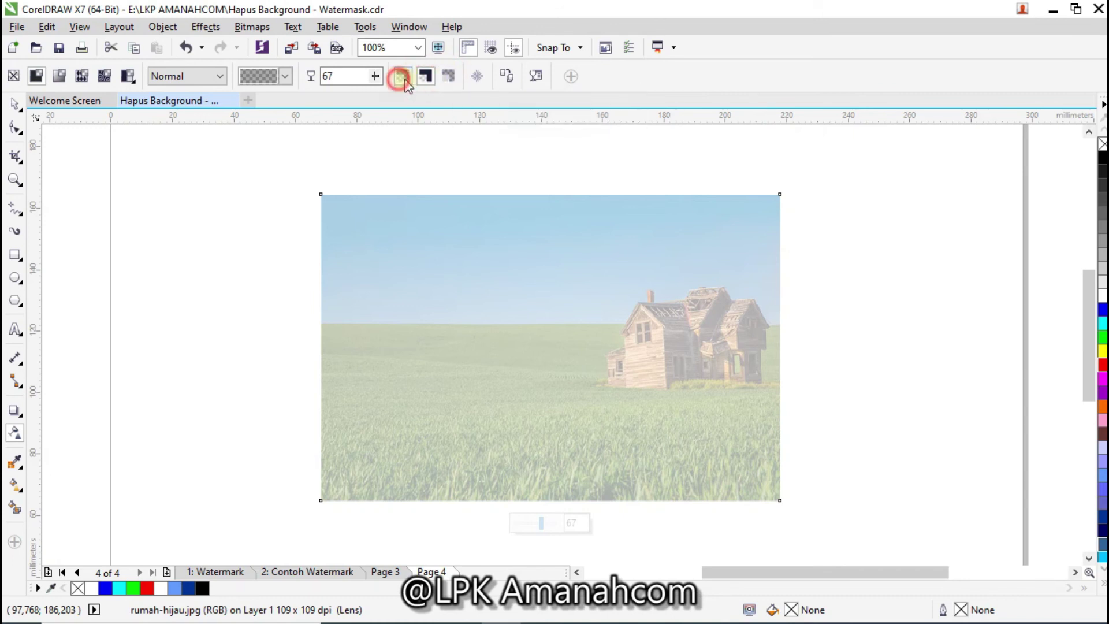
click(448, 77)
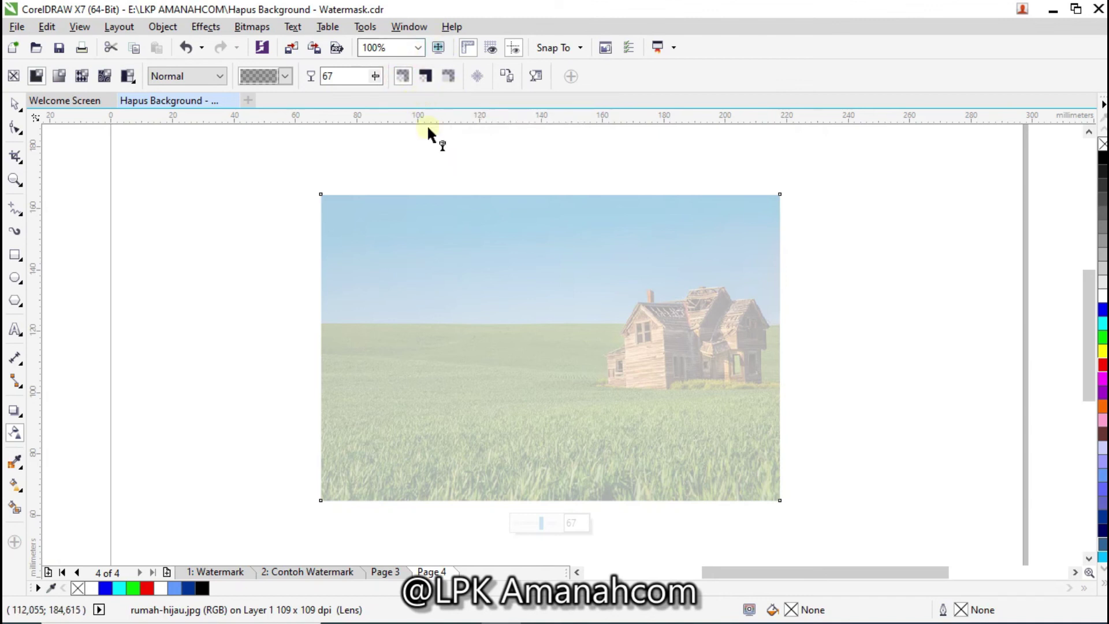
Try vector, bitmap and two-color pattern transparencies on the photo, ending with the fountain transparency.
click(59, 76)
click(82, 76)
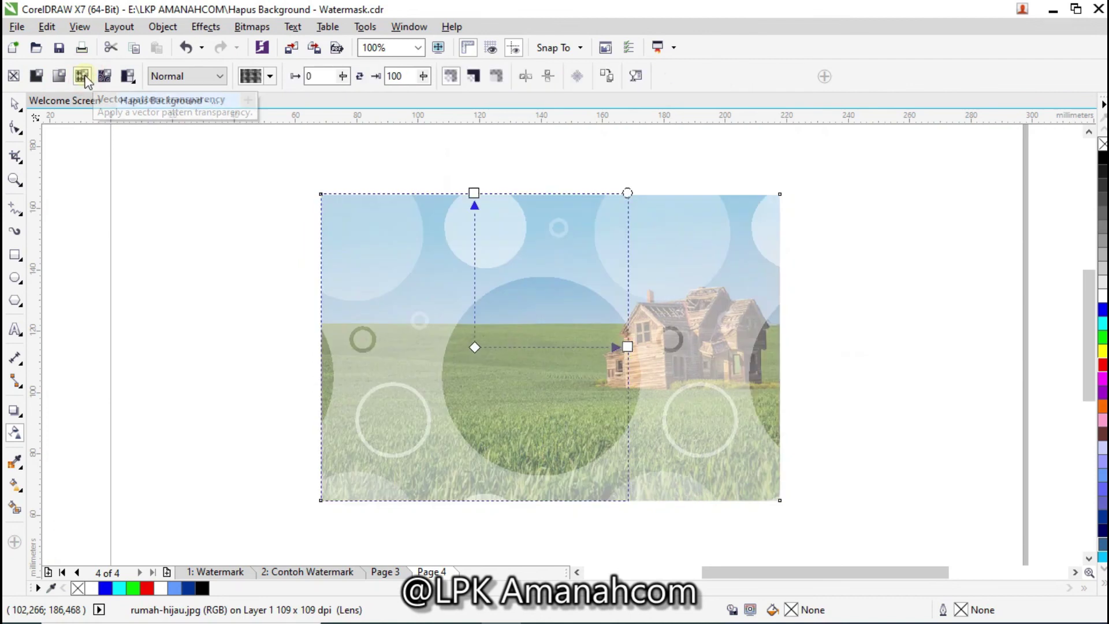
click(104, 76)
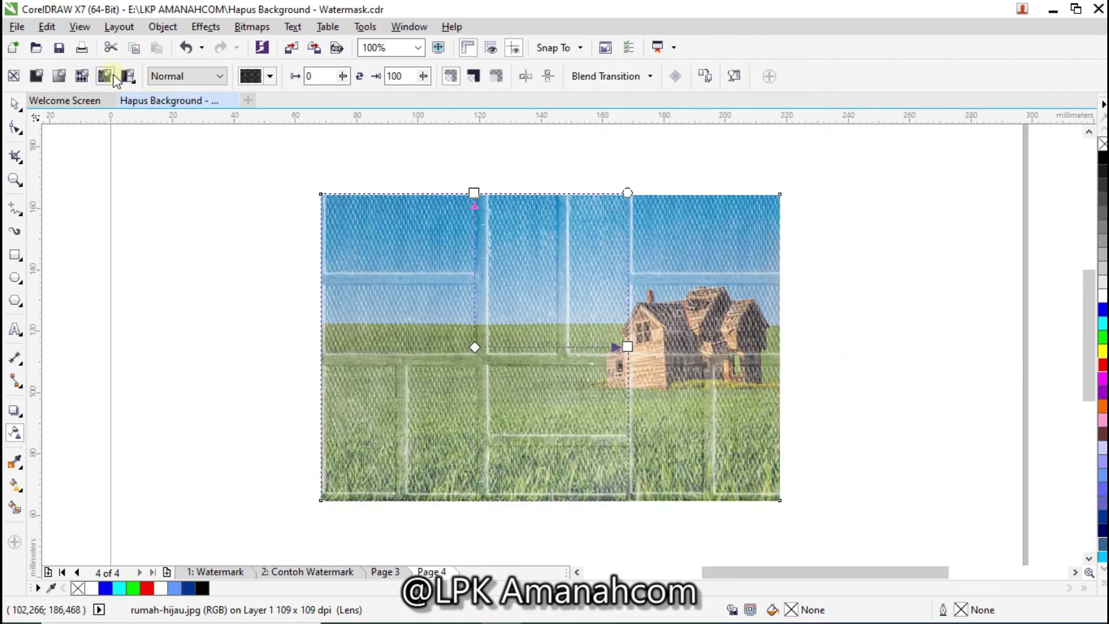
click(127, 76)
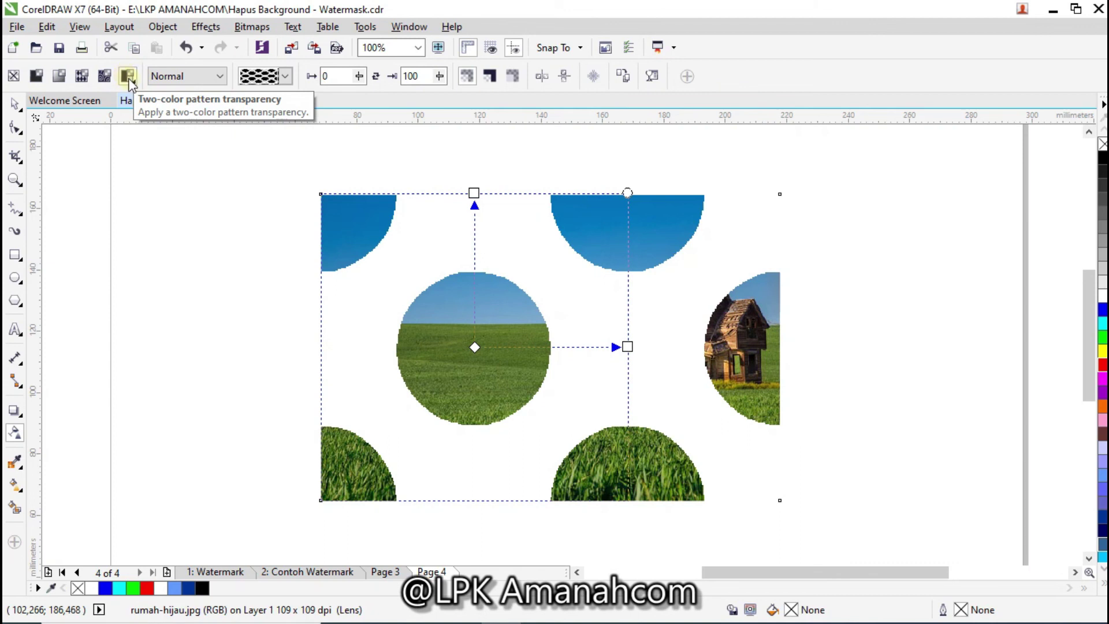
click(83, 76)
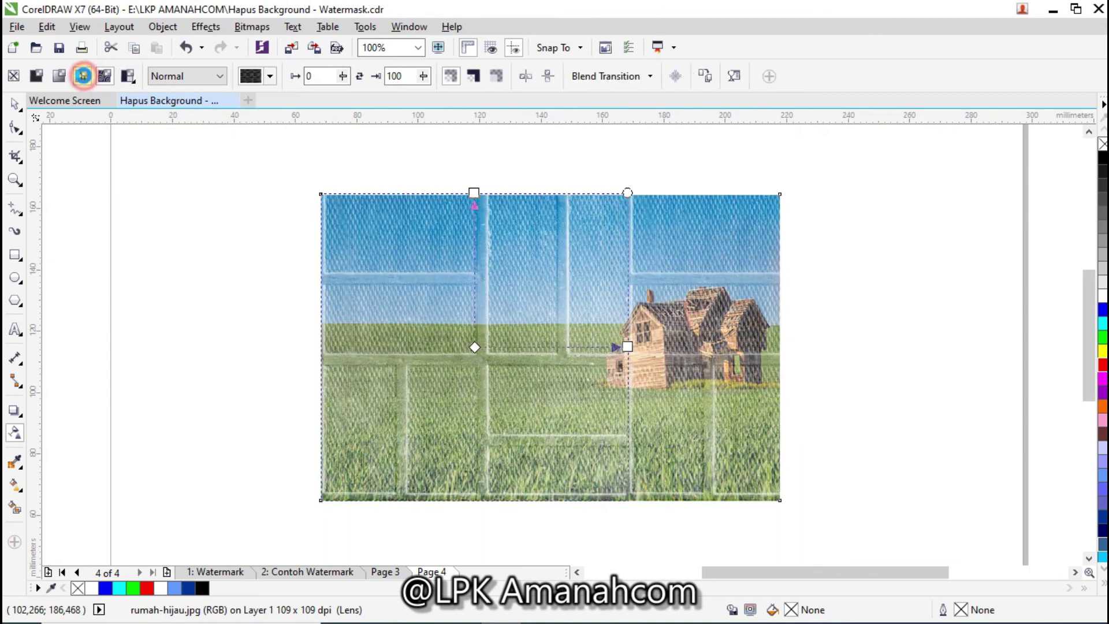
click(58, 75)
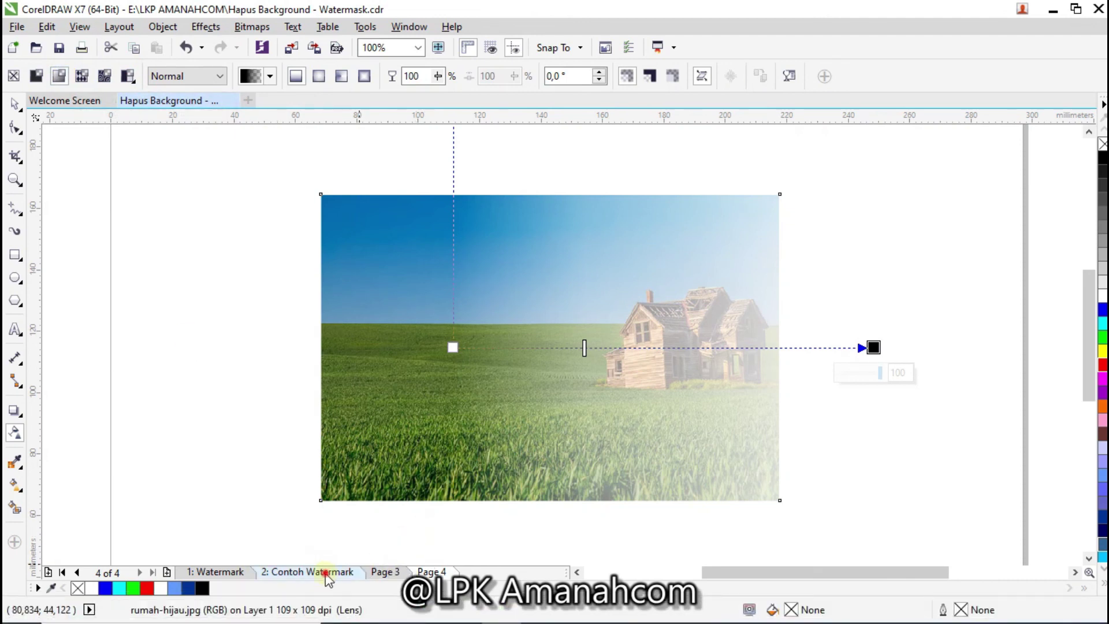
Go to the Contoh Watermark page and move its title text slightly up toward the page corner.
click(328, 572)
scroll(604, 228, down, 1)
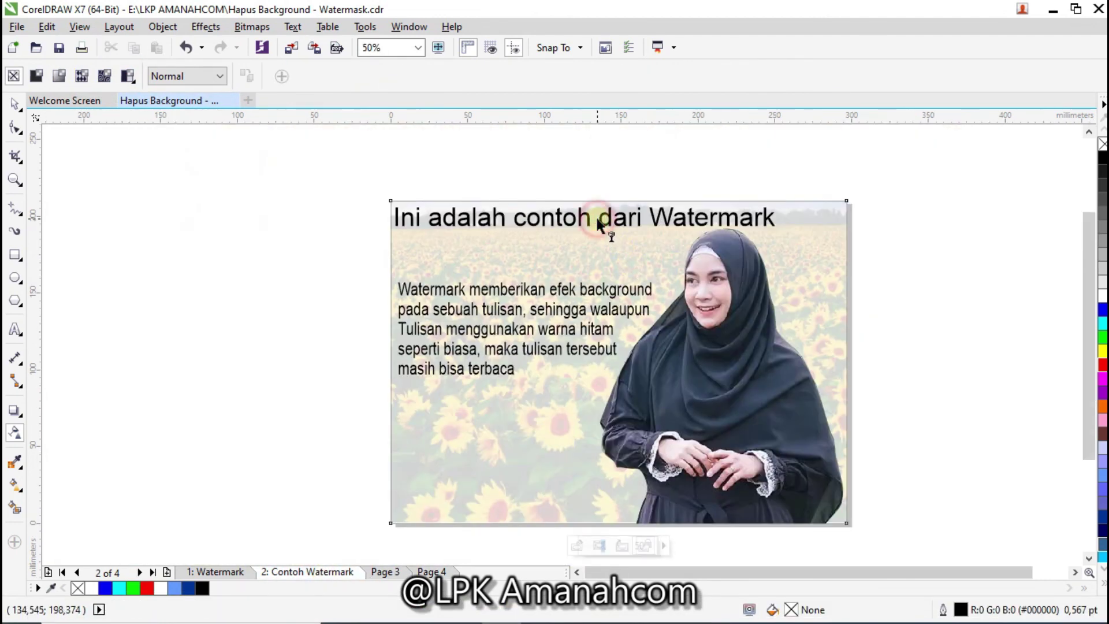
click(15, 104)
drag(566, 224, 563, 215)
Try shifting the PowerClip rectangle that holds the woman's picture and undo the move.
drag(754, 313, 761, 316)
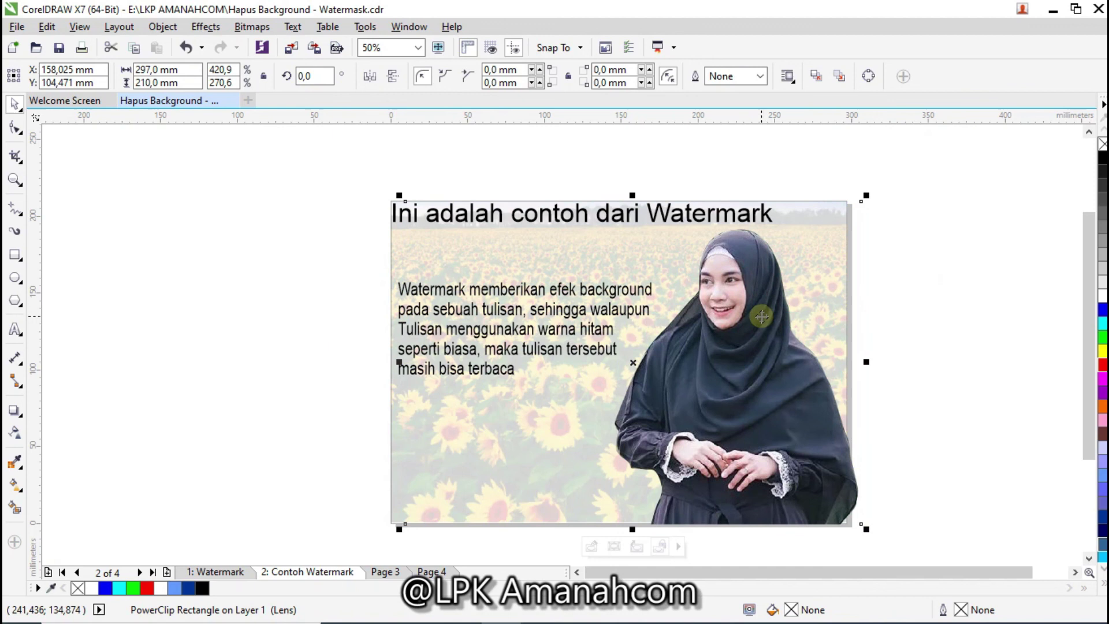
key(ctrl+z)
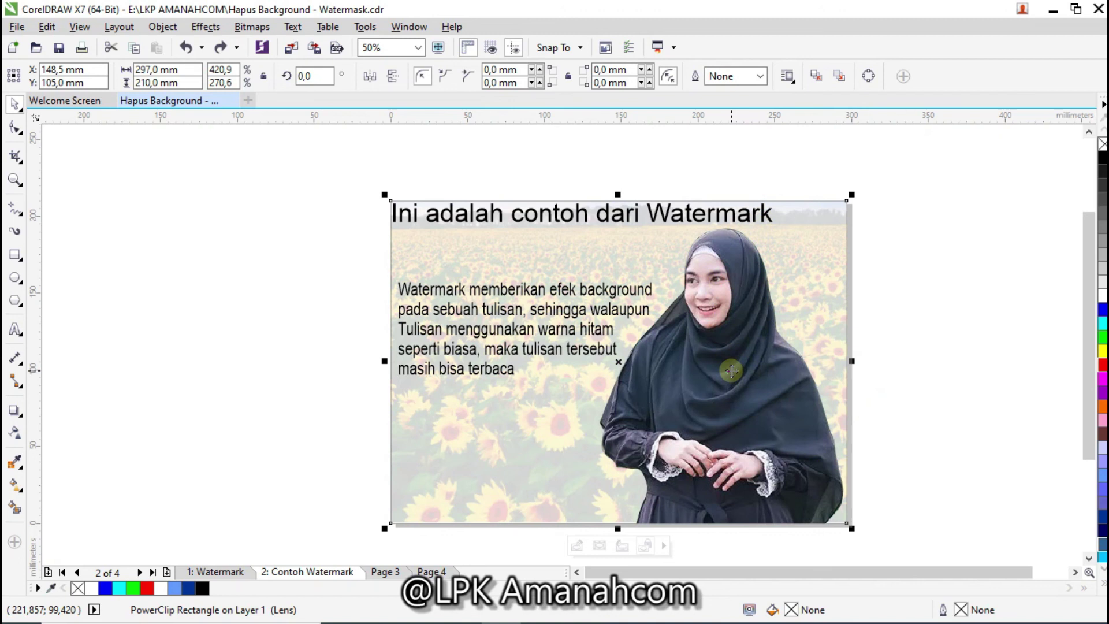
scroll(731, 370, up, 2)
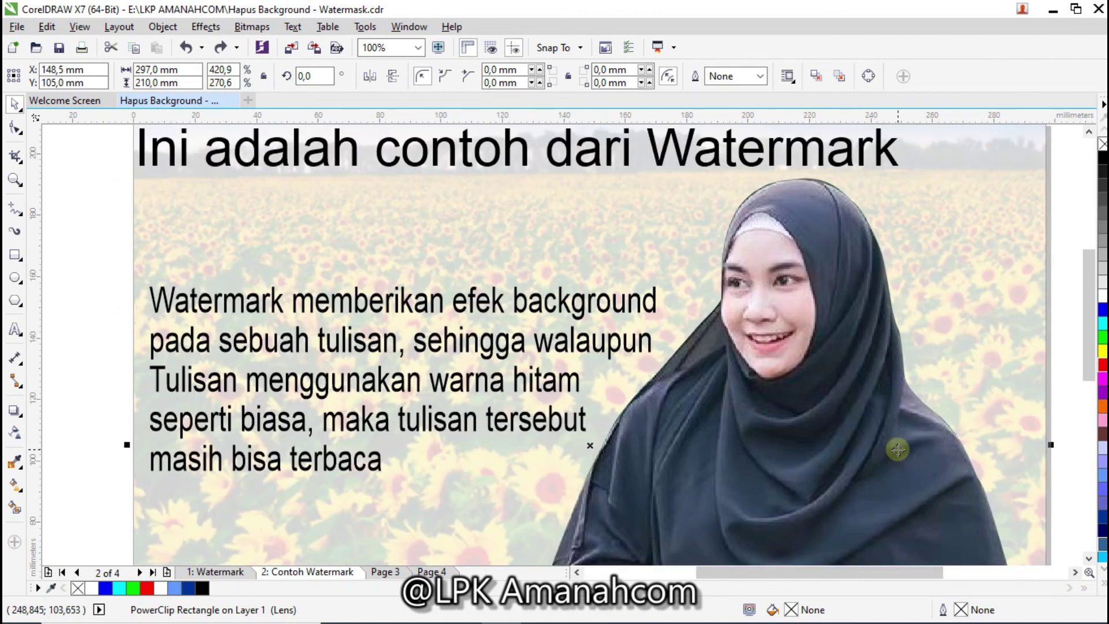